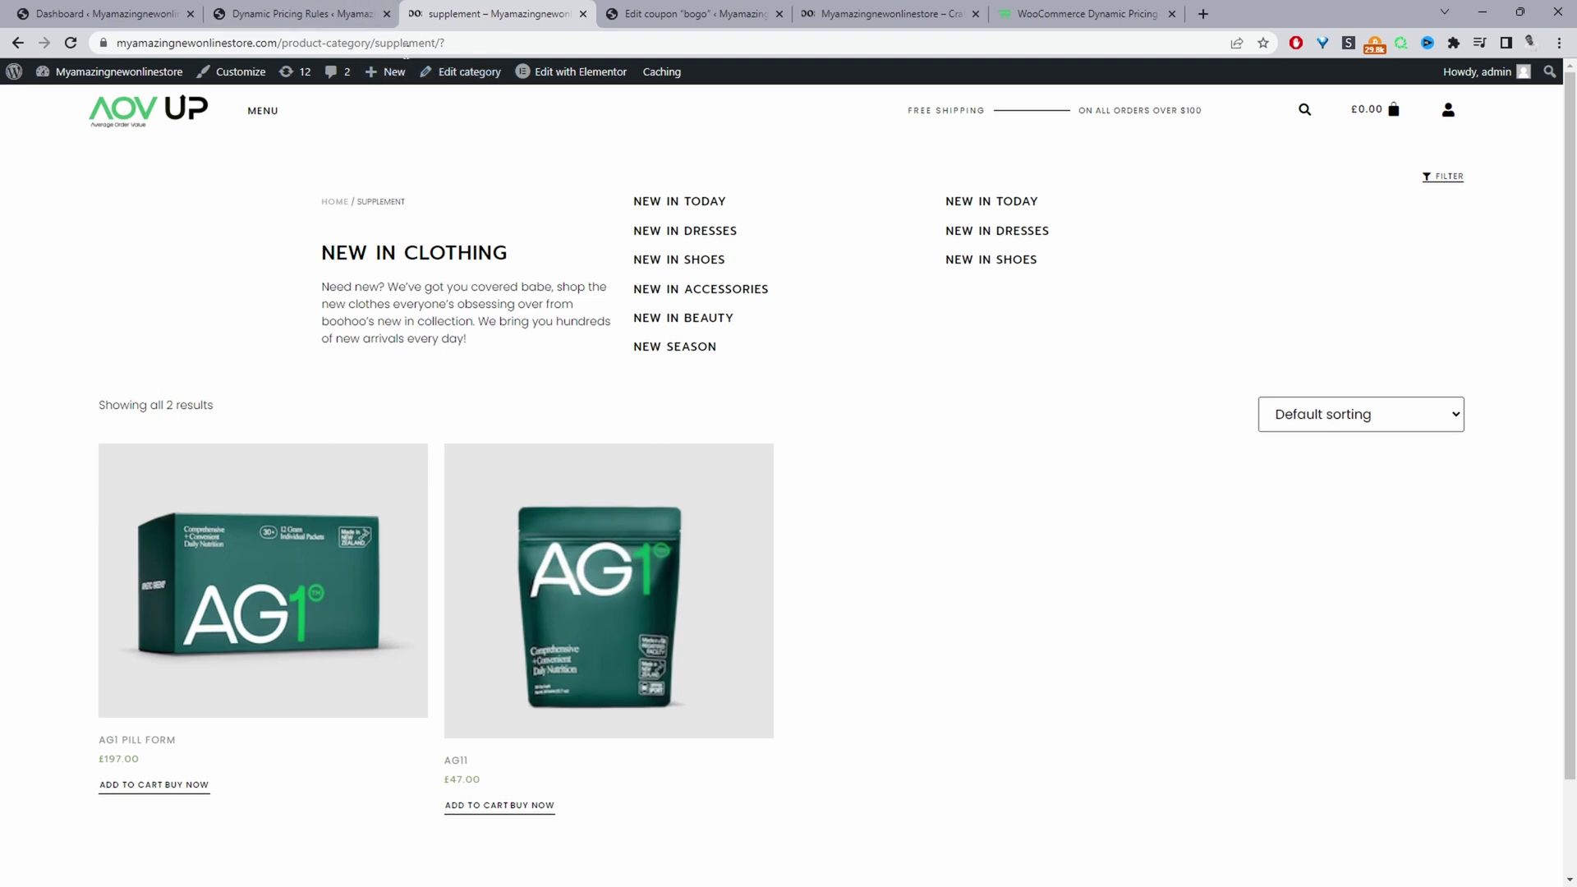
Step: Scroll down the supplement category page to AG1 Pill Form
{"action": "scroll", "coordinate": [977, 553], "scroll_direction": "down", "scroll_amount": 1}
{"action": "scroll", "coordinate": [978, 553], "scroll_direction": "down", "scroll_amount": 1}
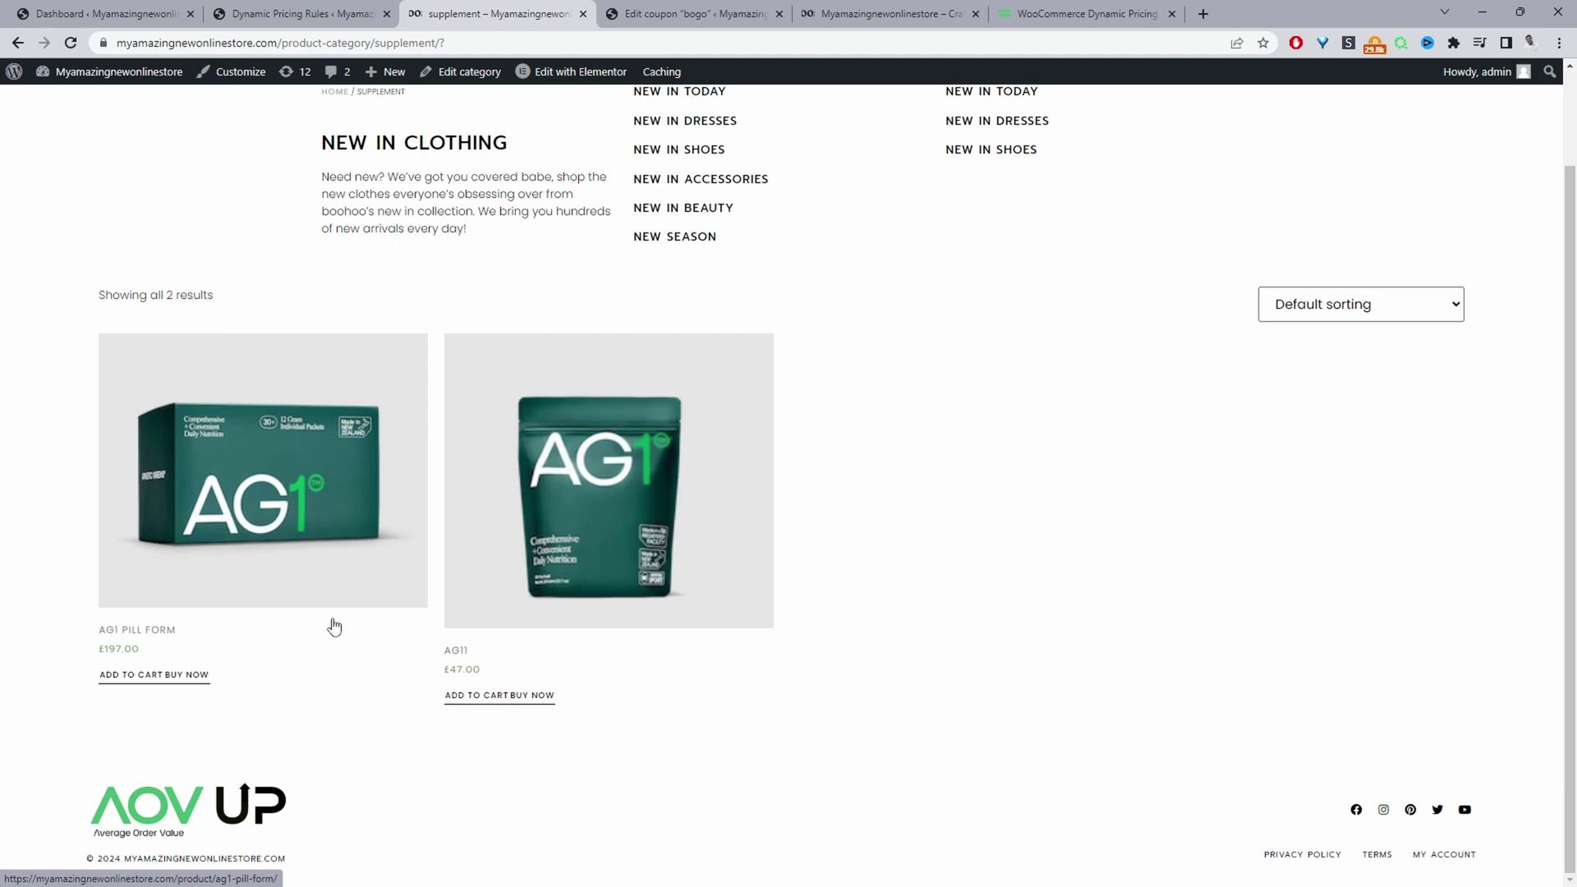
Step: Add AG1 Pill Form (£197.00) and AG11 (£47.00) to the cart
{"action": "left_click", "coordinate": [126, 676]}
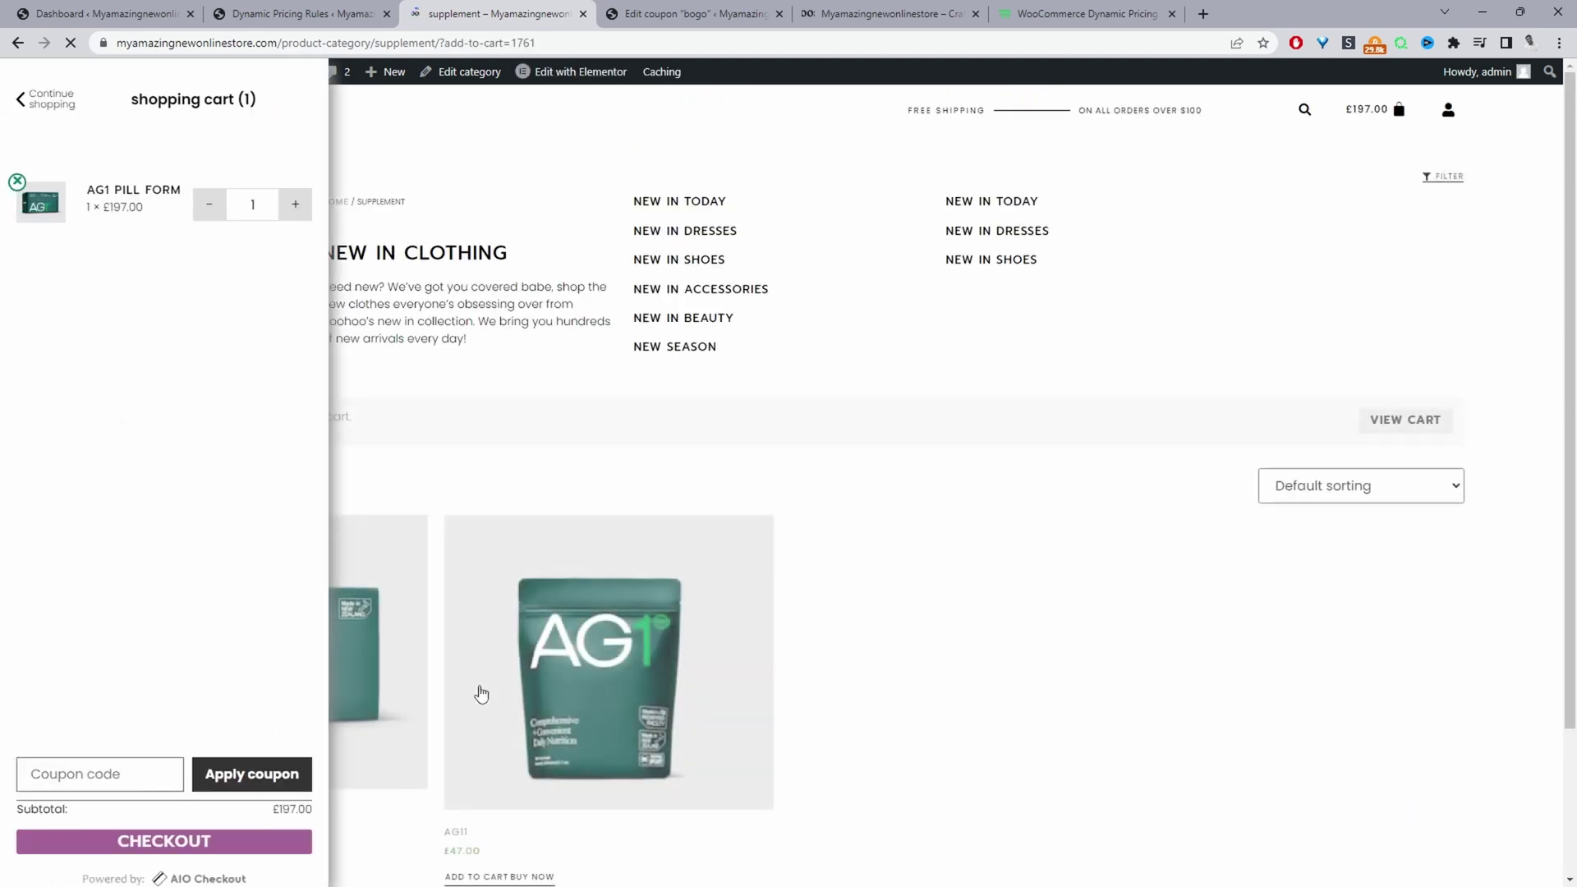
{"action": "left_click", "coordinate": [891, 680]}
{"action": "scroll", "coordinate": [739, 698], "scroll_direction": "down", "scroll_amount": 2}
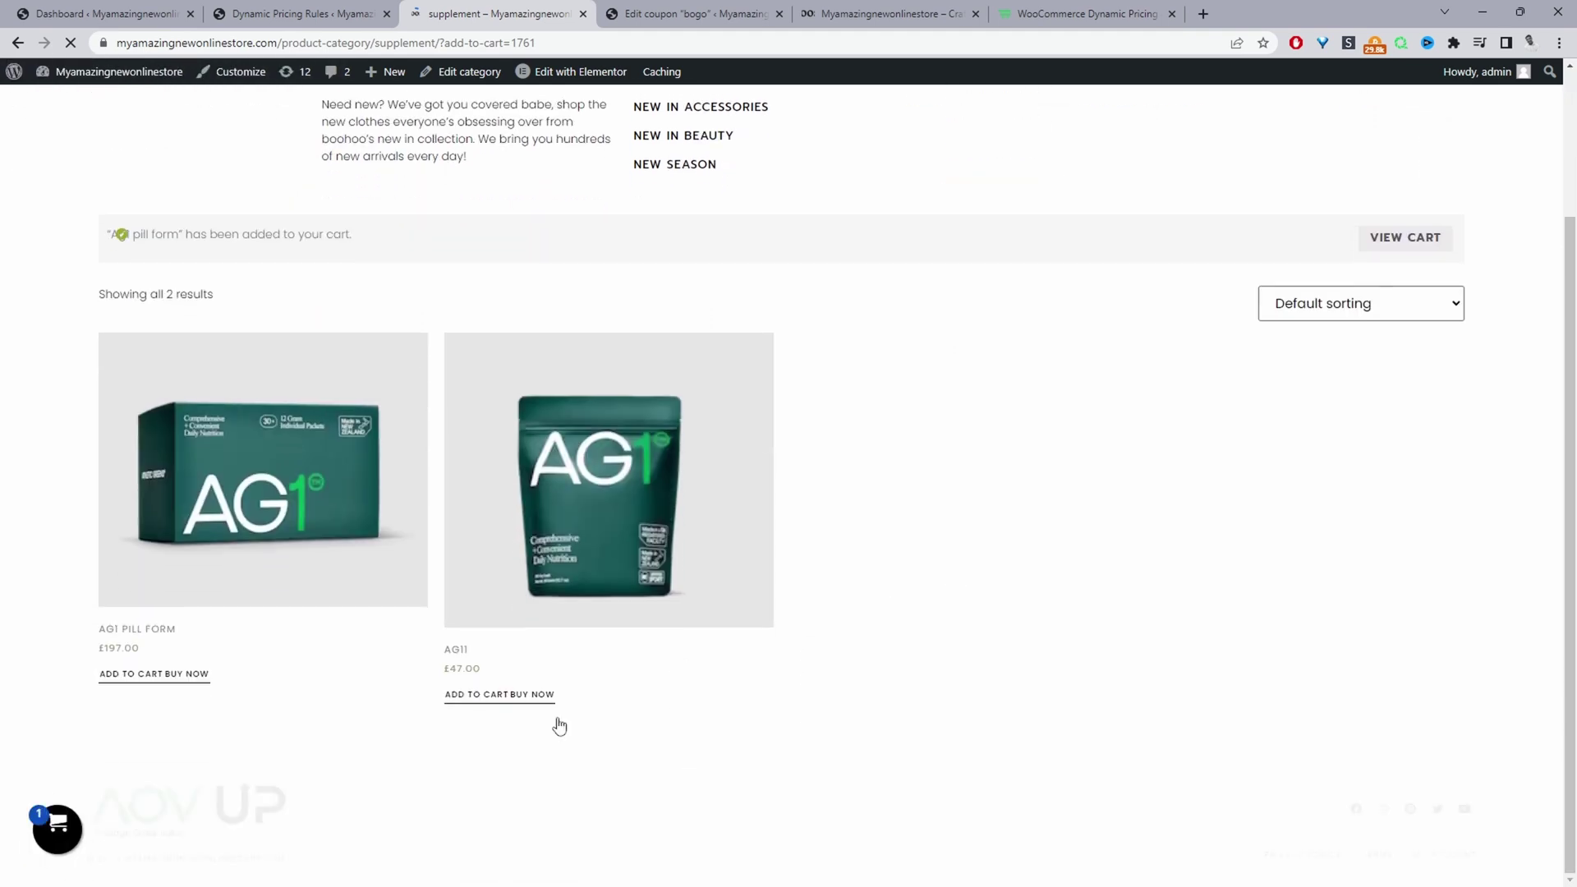
{"action": "left_click", "coordinate": [461, 696]}
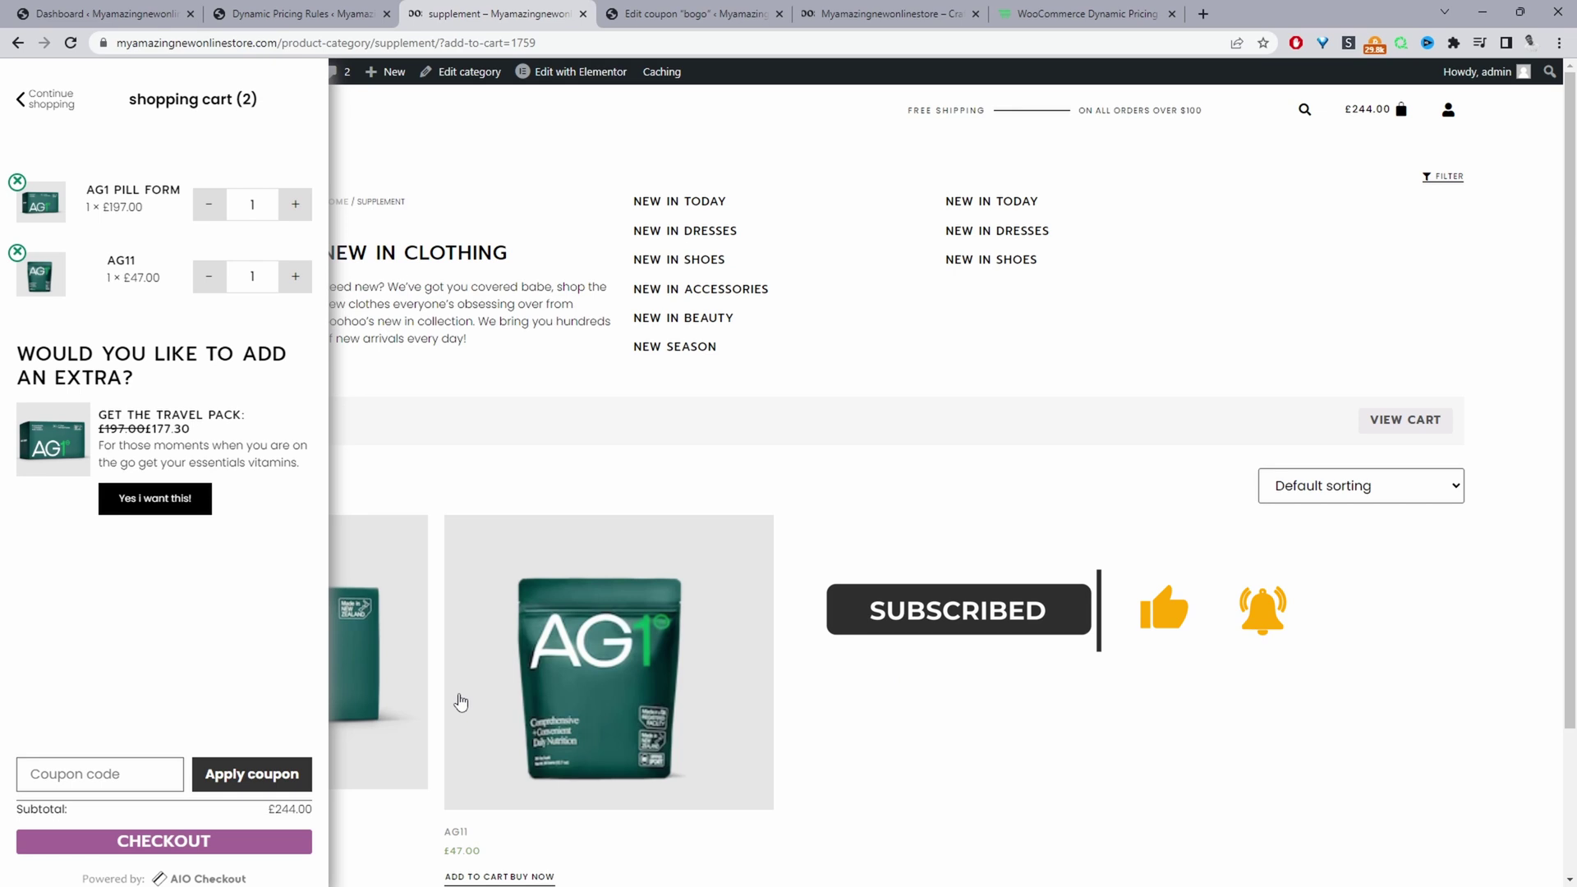
Step: Apply the coupon 'bogo' in the cart and check the £197.00 subtotal
{"action": "left_click", "coordinate": [33, 774]}
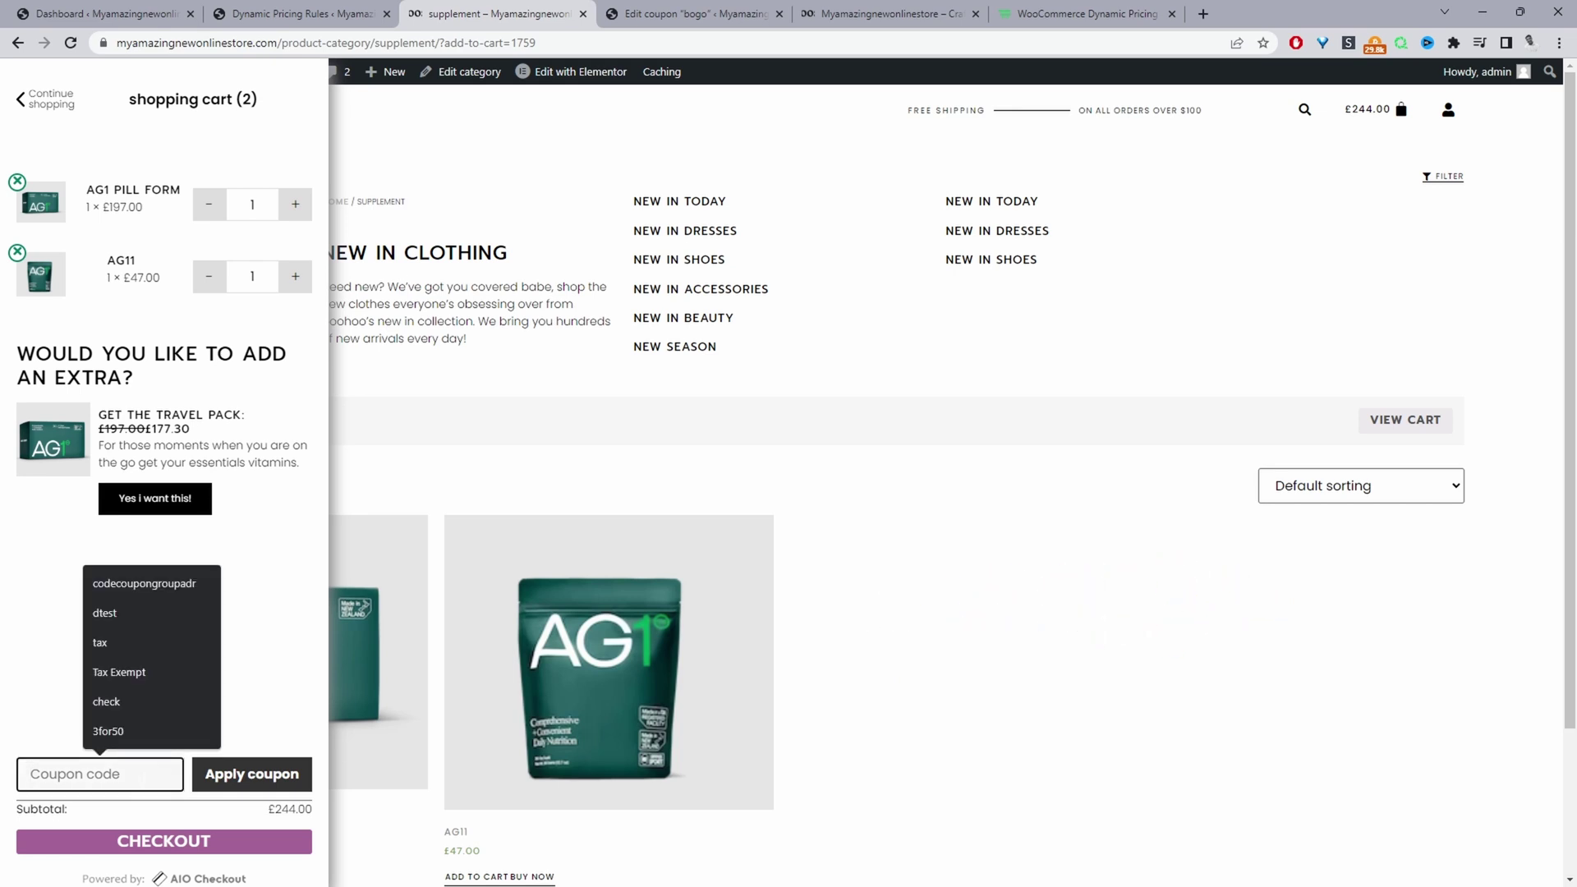
{"action": "type", "text": "bogo"}
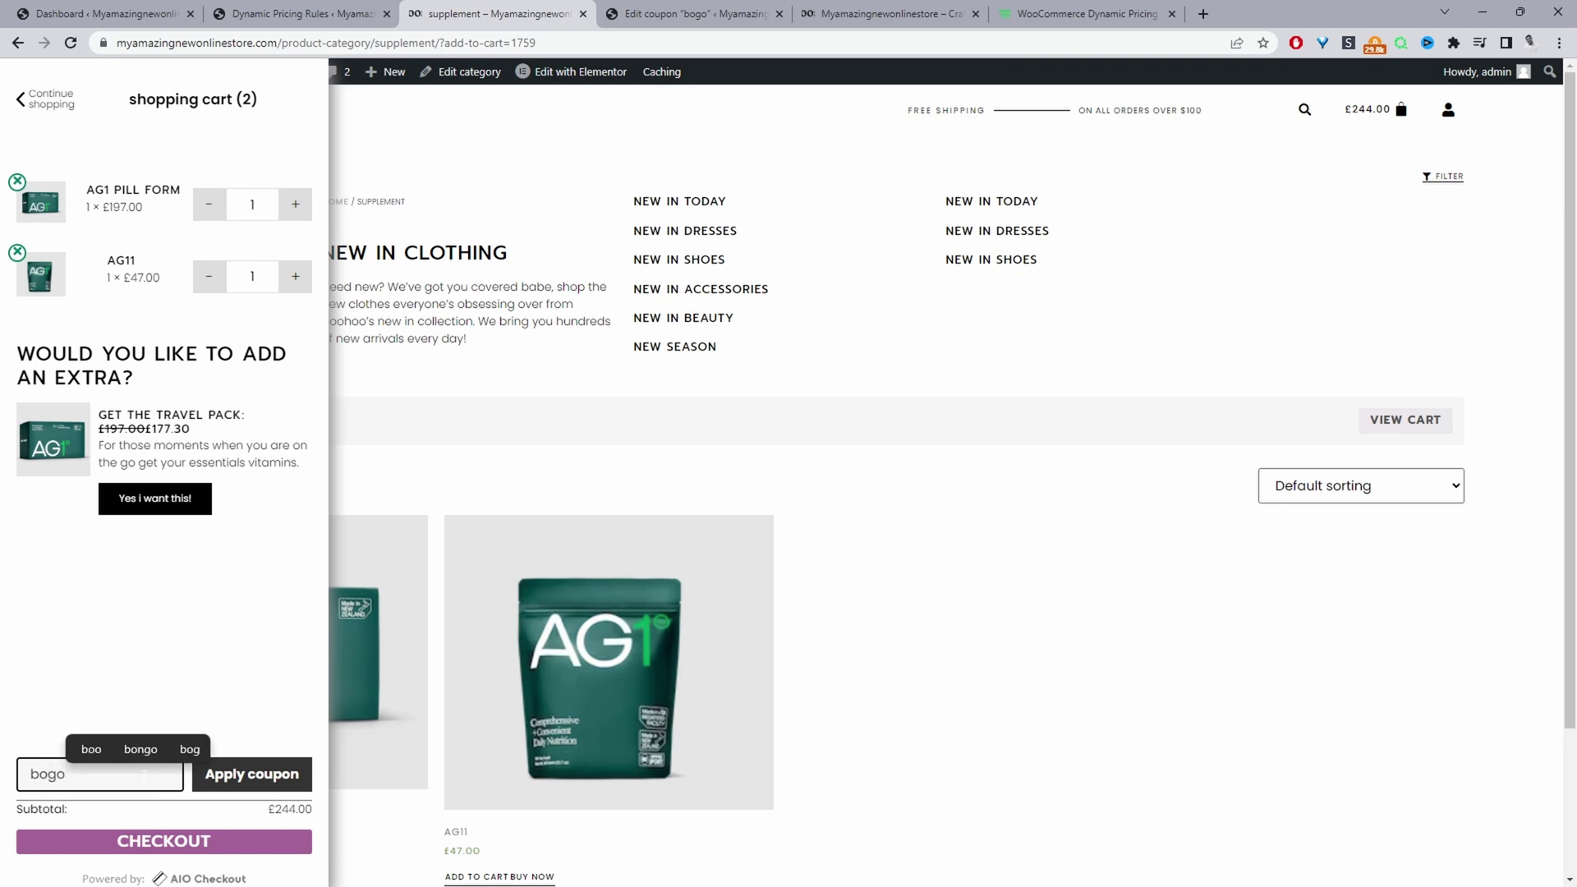
{"action": "left_click", "coordinate": [238, 776]}
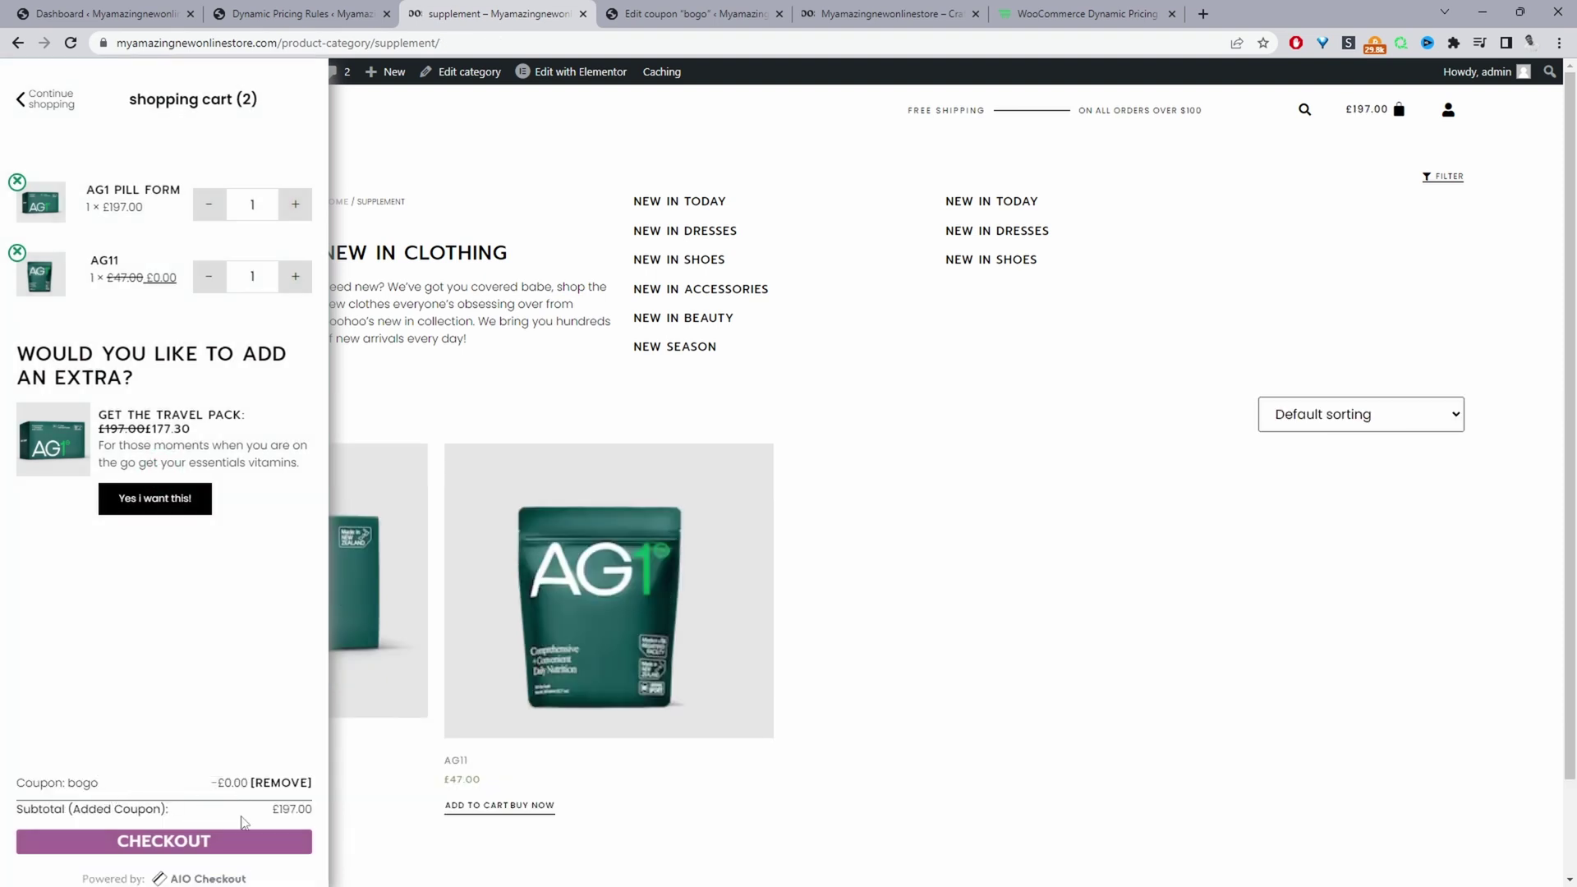
{"action": "left_click_drag", "start_coordinate": [278, 809], "coordinate": [290, 809]}
Step: Switch to the WordPress admin Dashboard tab and bring up the Woosuite sidebar menu
{"action": "left_click", "coordinate": [1102, 13]}
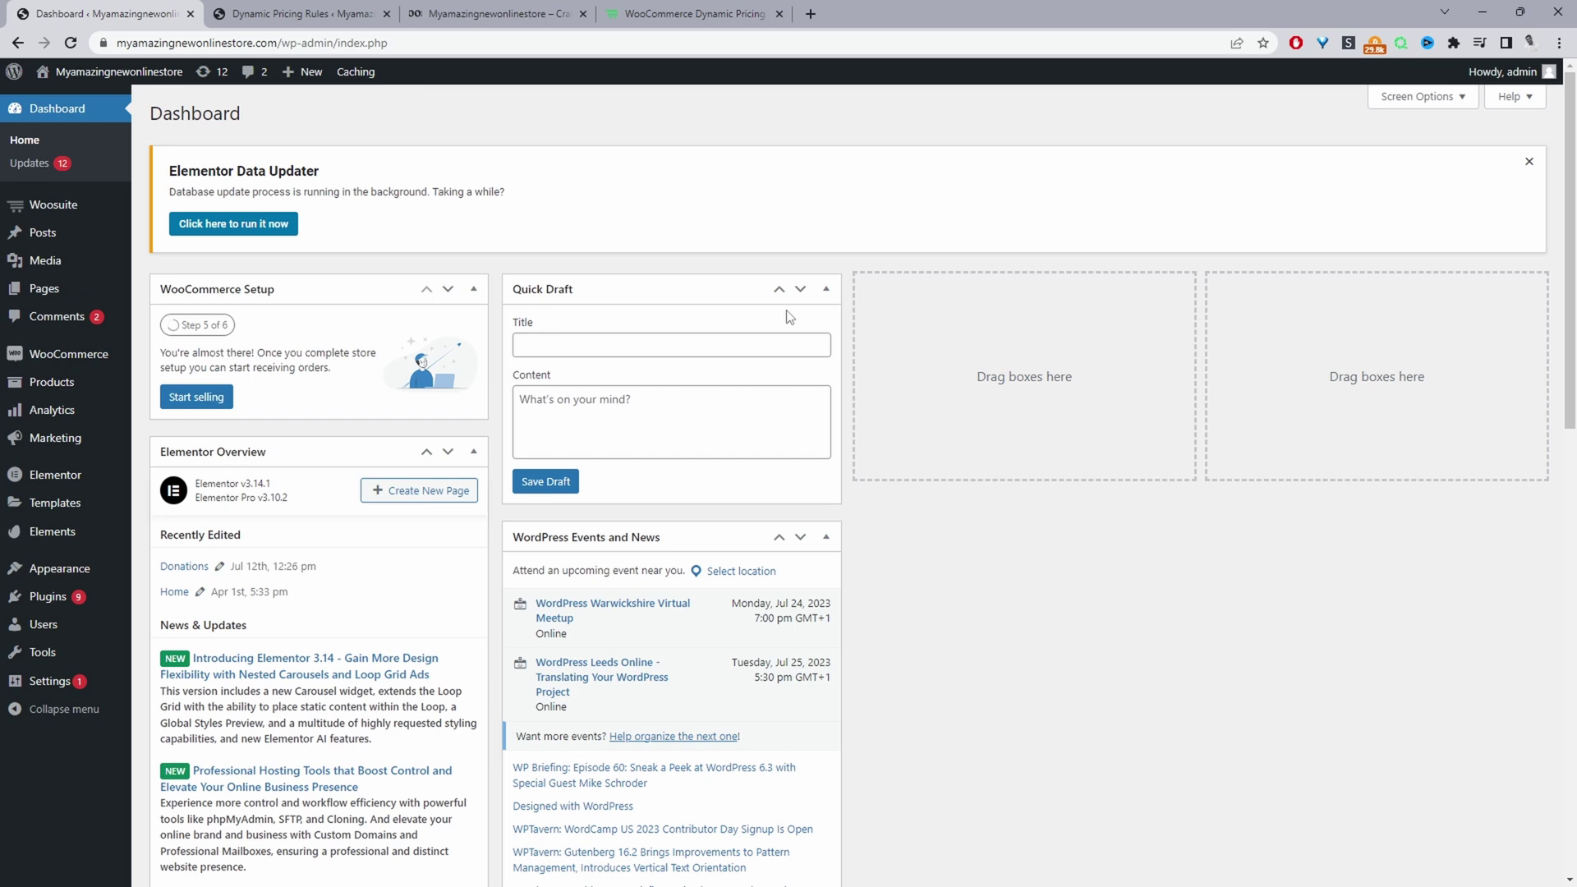
{"action": "mouse_move", "coordinate": [73, 602]}
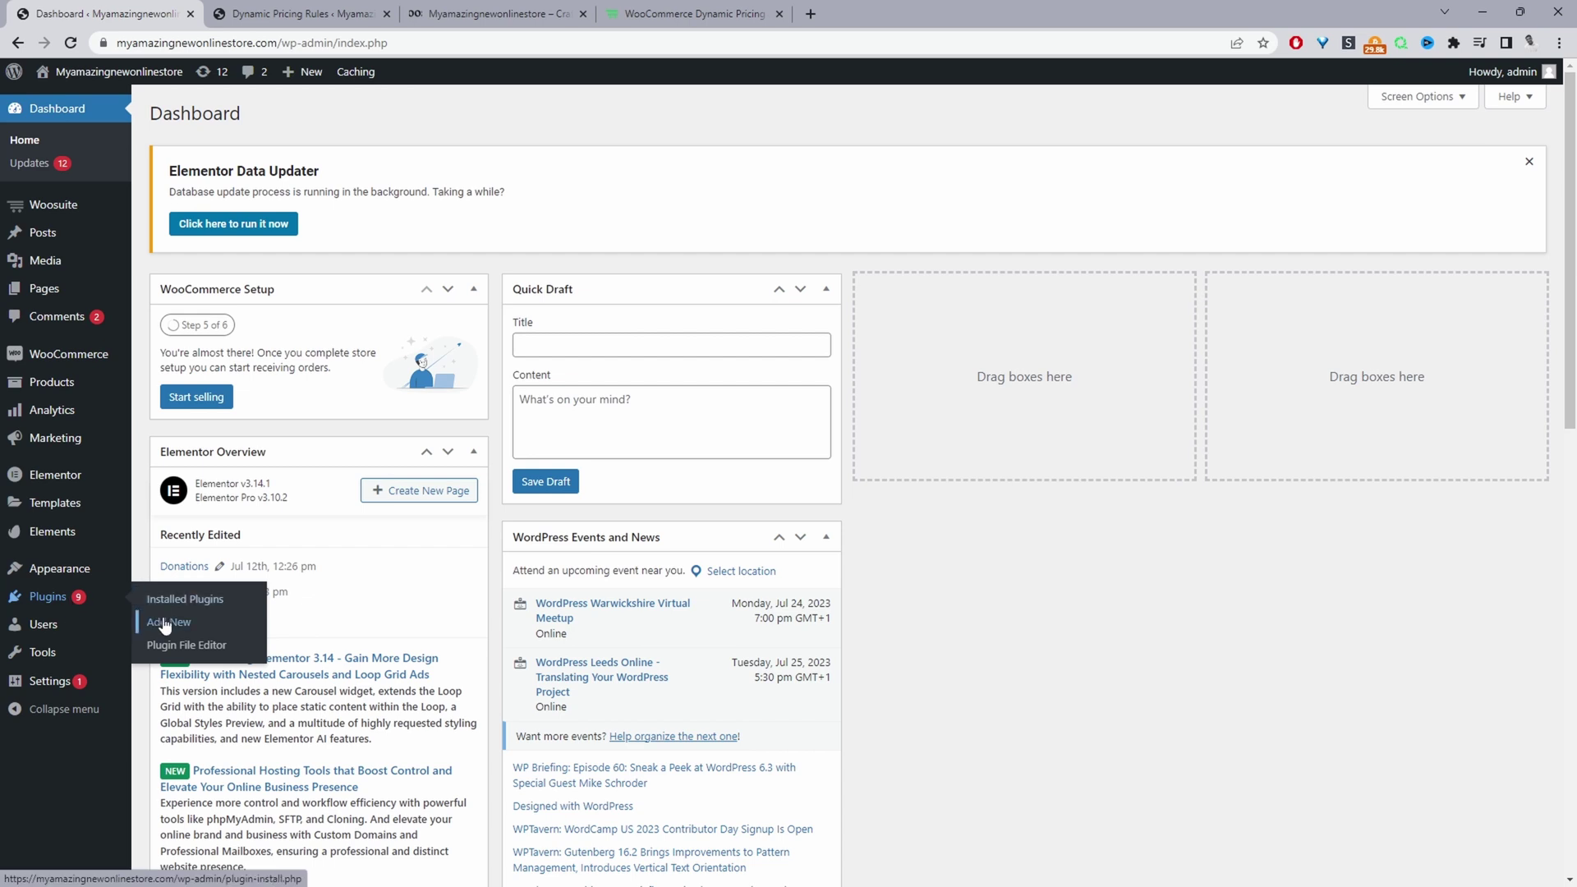
{"action": "mouse_move", "coordinate": [56, 220]}
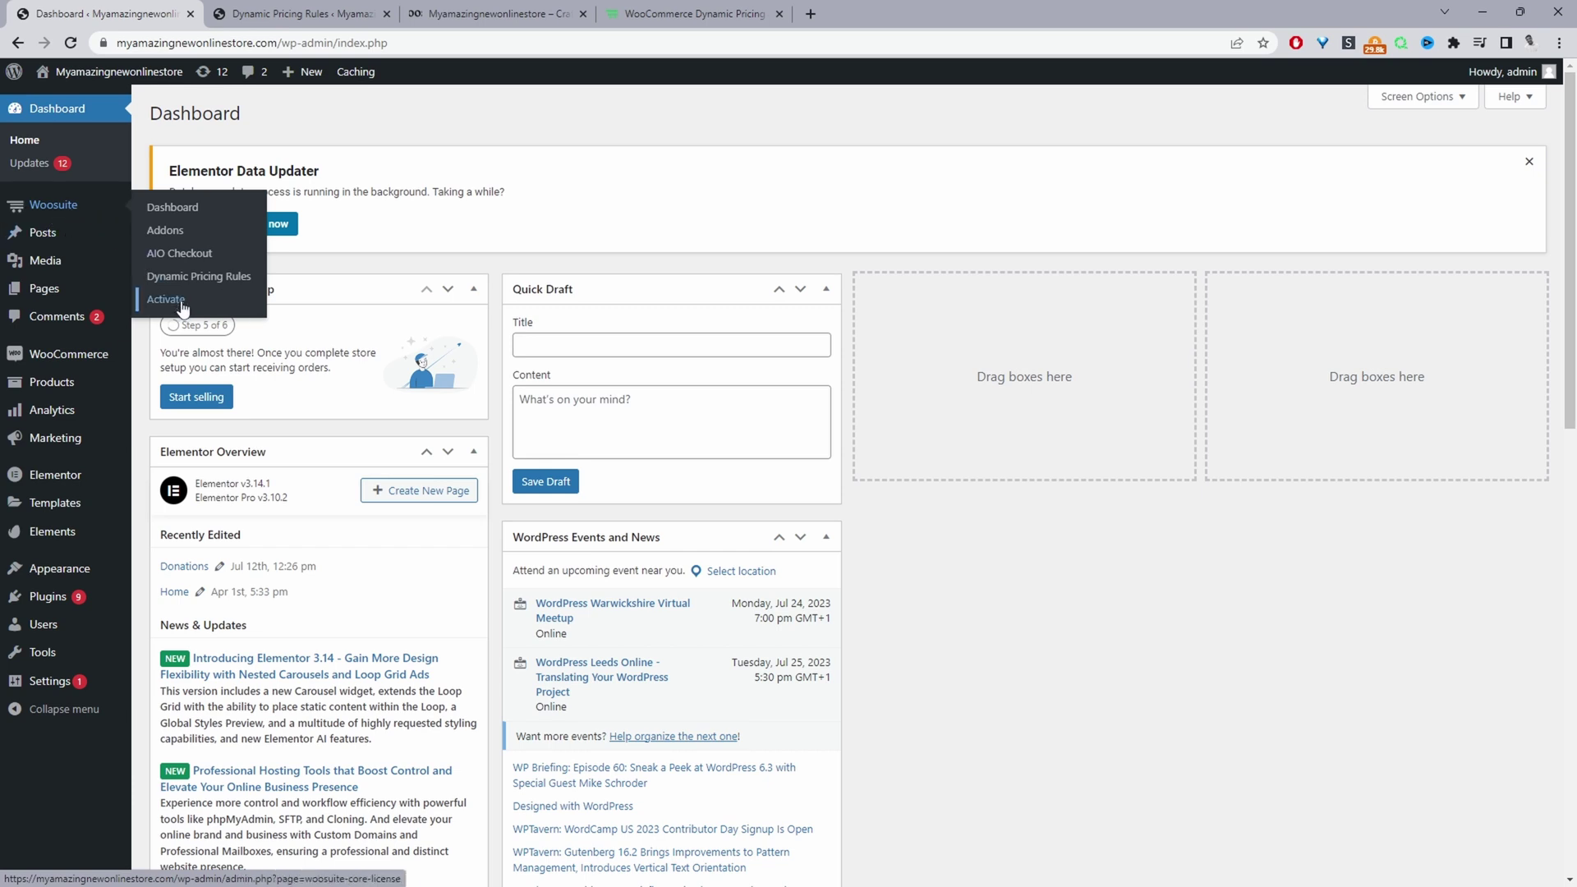
Step: Go to Woosuite Addons and manage the Dynamic Pricing & Discount Rules addon
{"action": "left_click", "coordinate": [174, 233]}
{"action": "scroll", "coordinate": [657, 567], "scroll_direction": "down", "scroll_amount": 5}
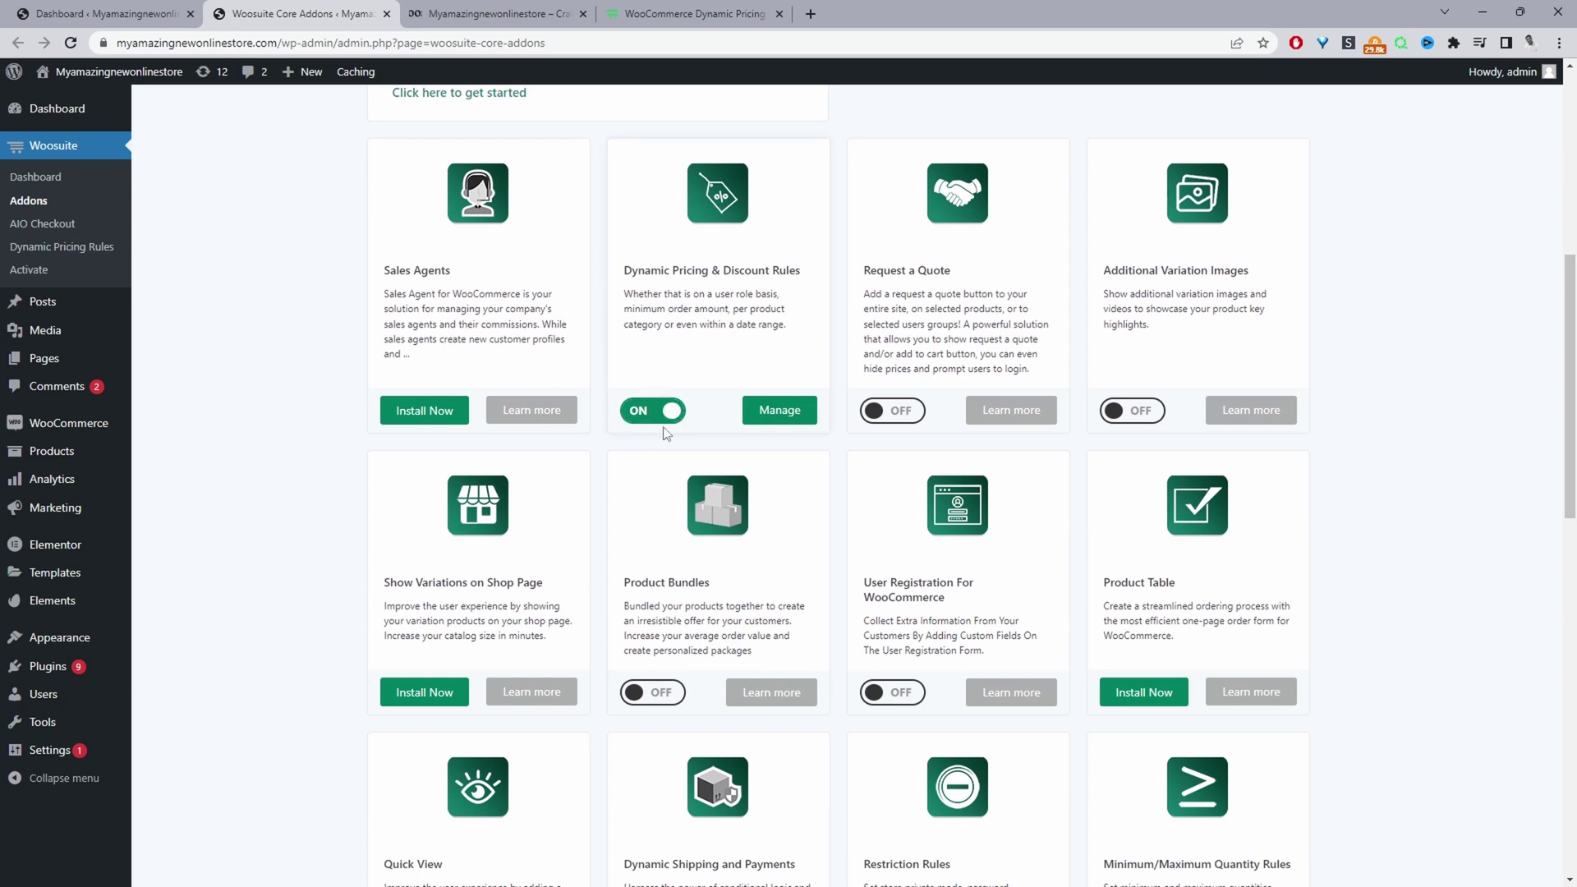
{"action": "left_click", "coordinate": [783, 418]}
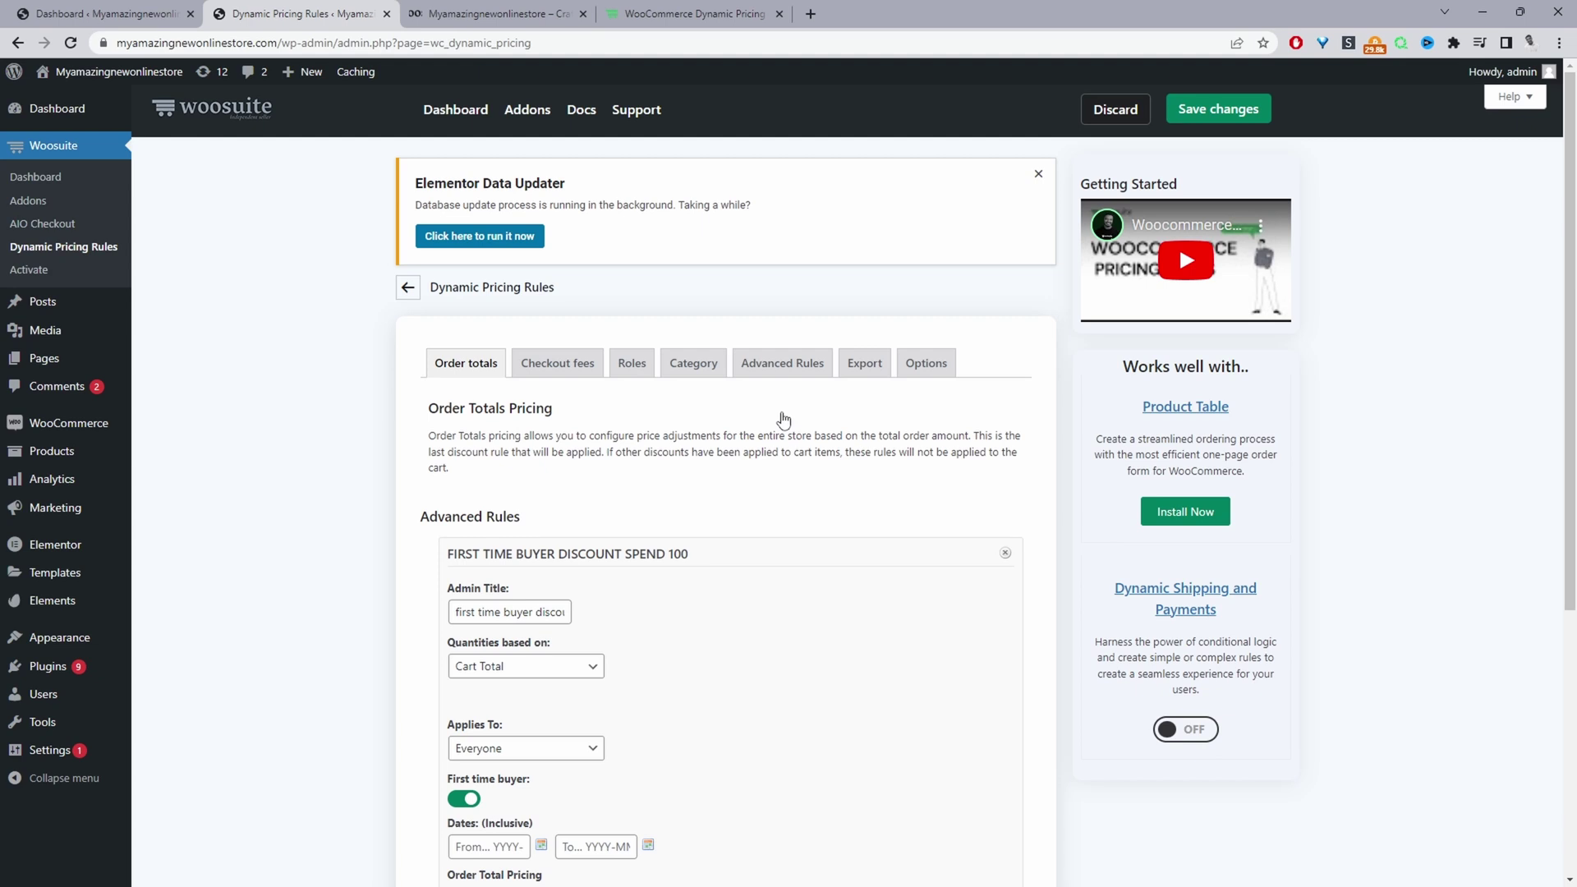
Step: On the Advanced Rules tab, add a category pricing rule titled 'bogo supplements'
{"action": "left_click", "coordinate": [763, 371]}
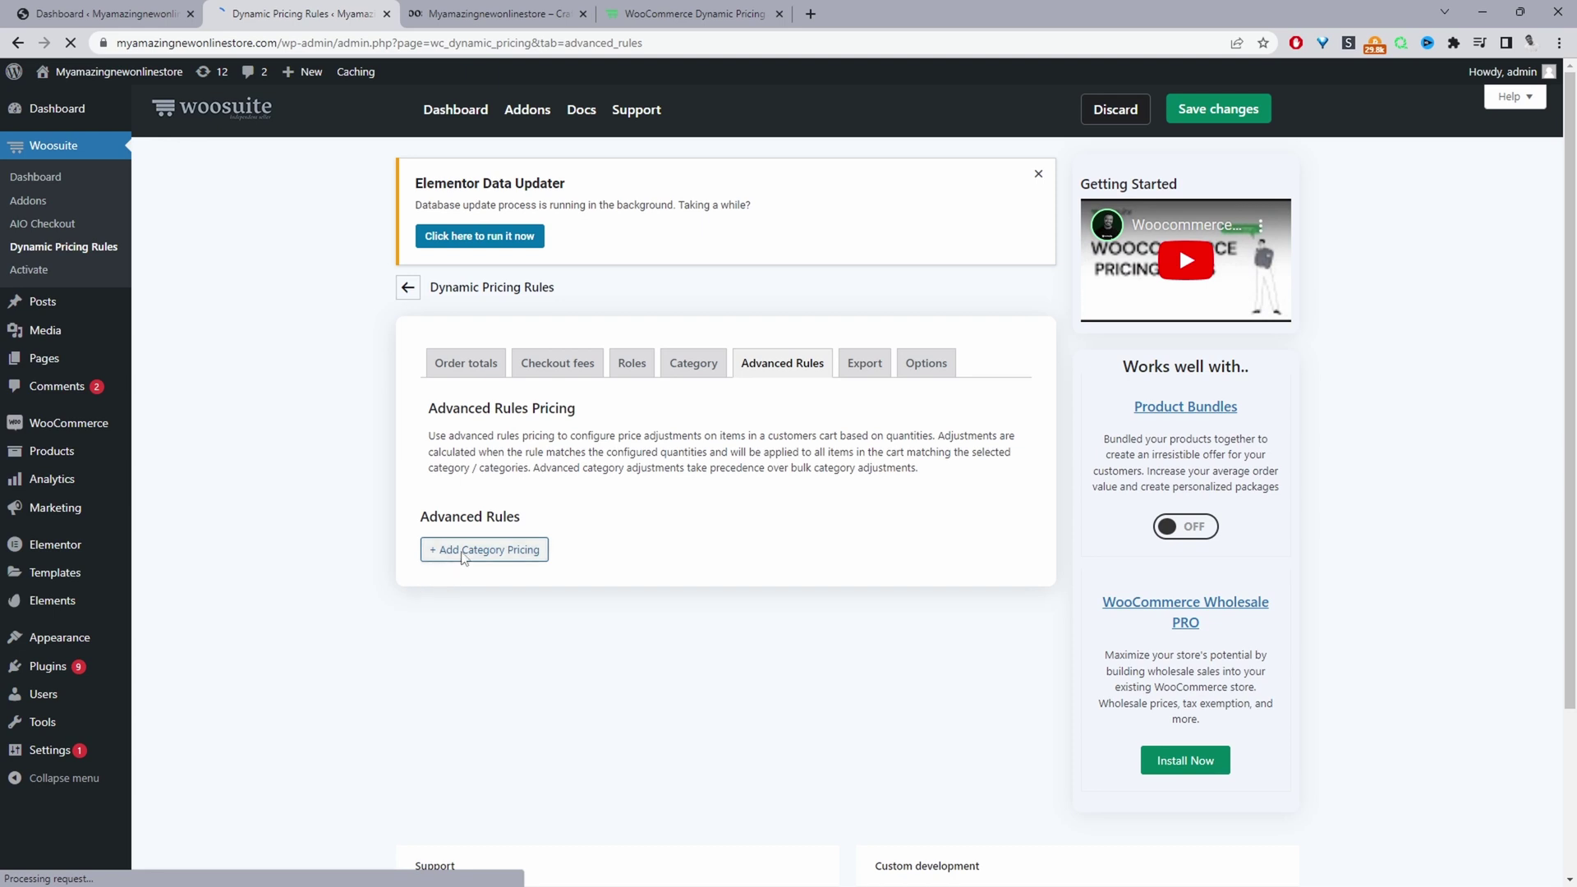
{"action": "left_click", "coordinate": [464, 557]}
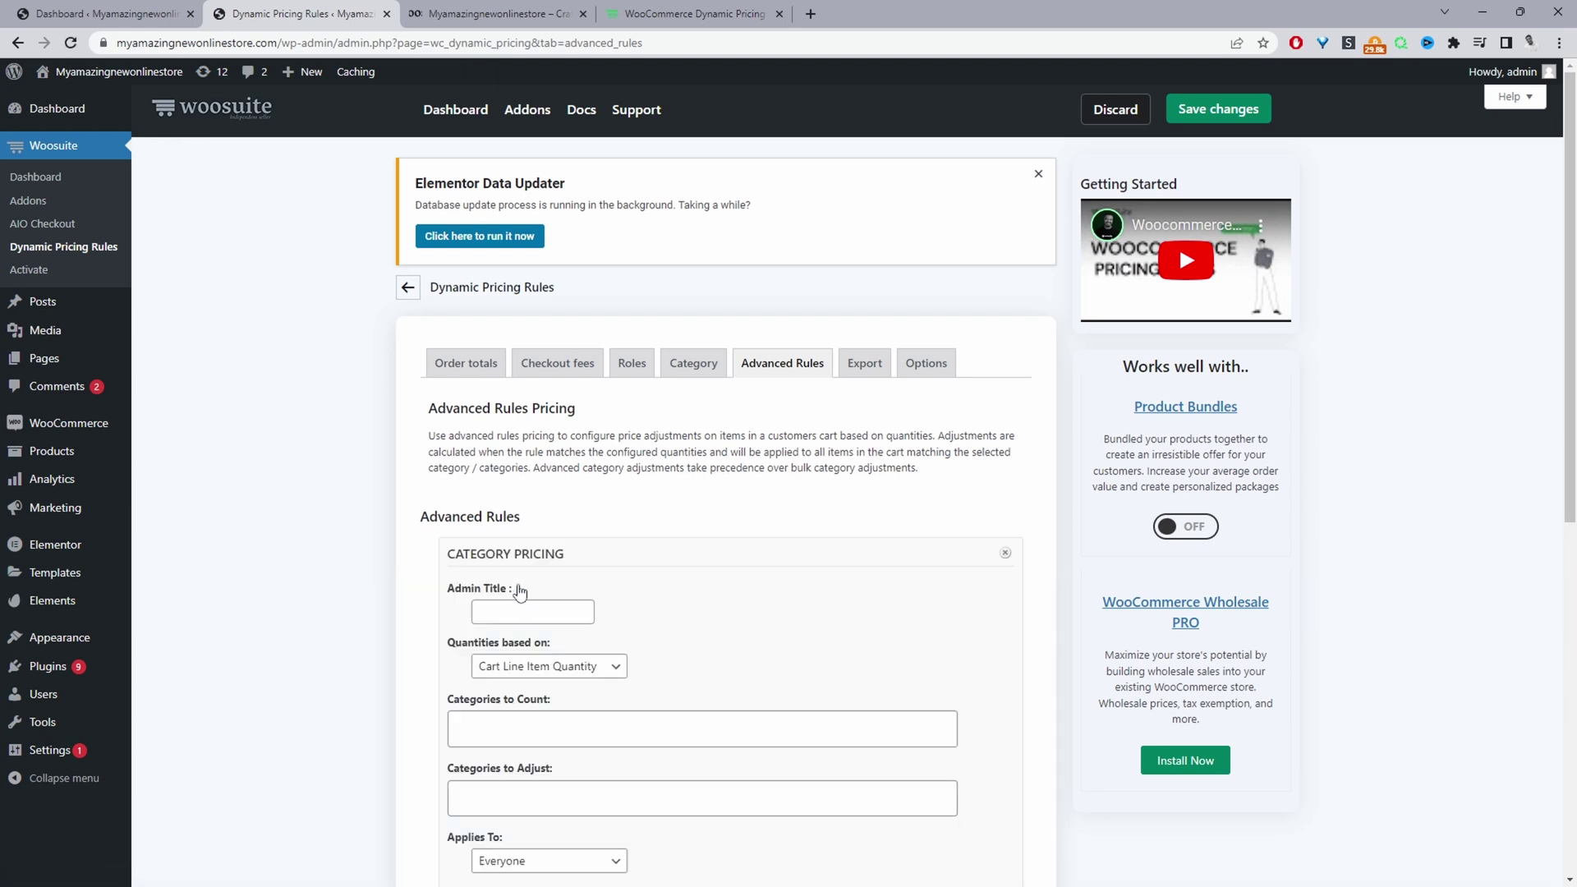
{"action": "left_click", "coordinate": [519, 612]}
{"action": "type", "text": "bogo supplements"}
{"action": "scroll", "coordinate": [556, 599], "scroll_direction": "down", "scroll_amount": 4}
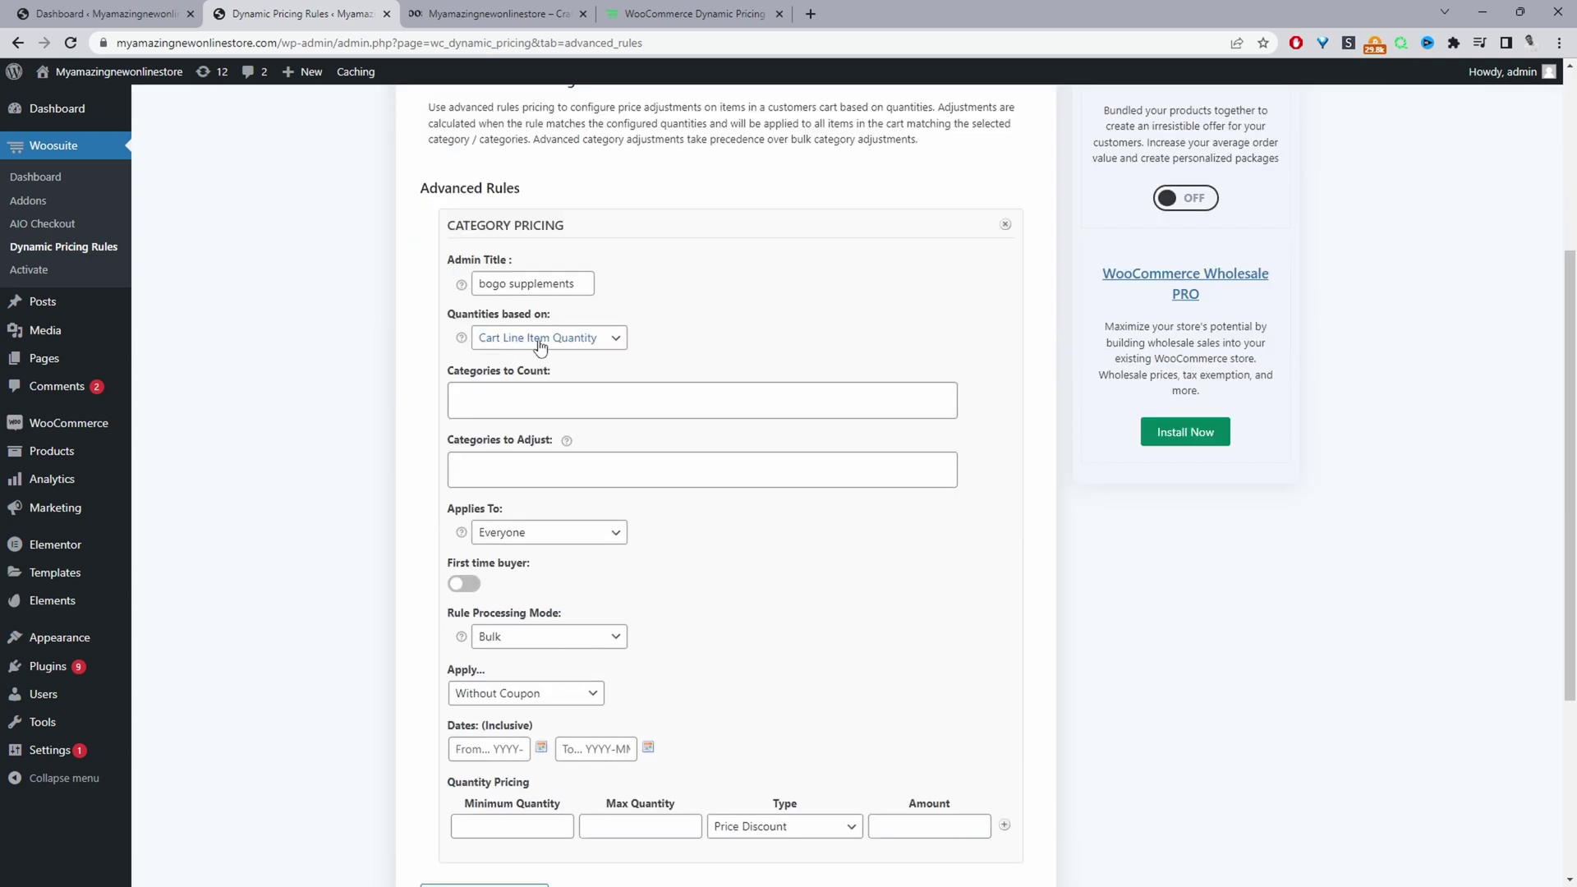
Step: Count and discount the supplement category, keeping the rule applying to everyone
{"action": "left_click", "coordinate": [608, 400]}
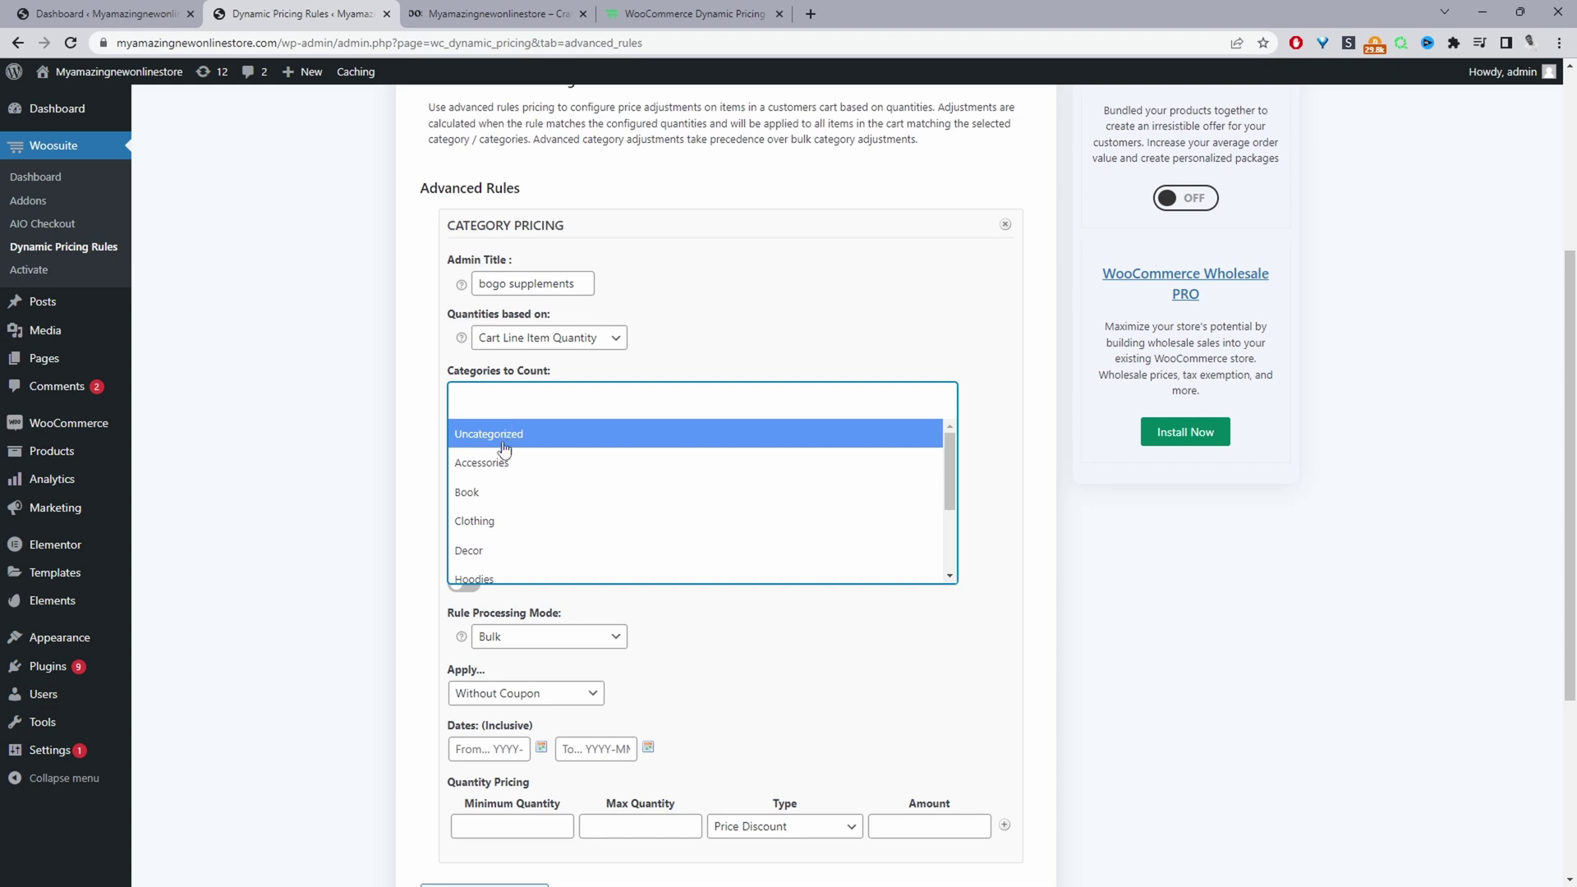
{"action": "scroll", "coordinate": [505, 460], "scroll_direction": "down", "scroll_amount": 3}
{"action": "left_click", "coordinate": [520, 511]}
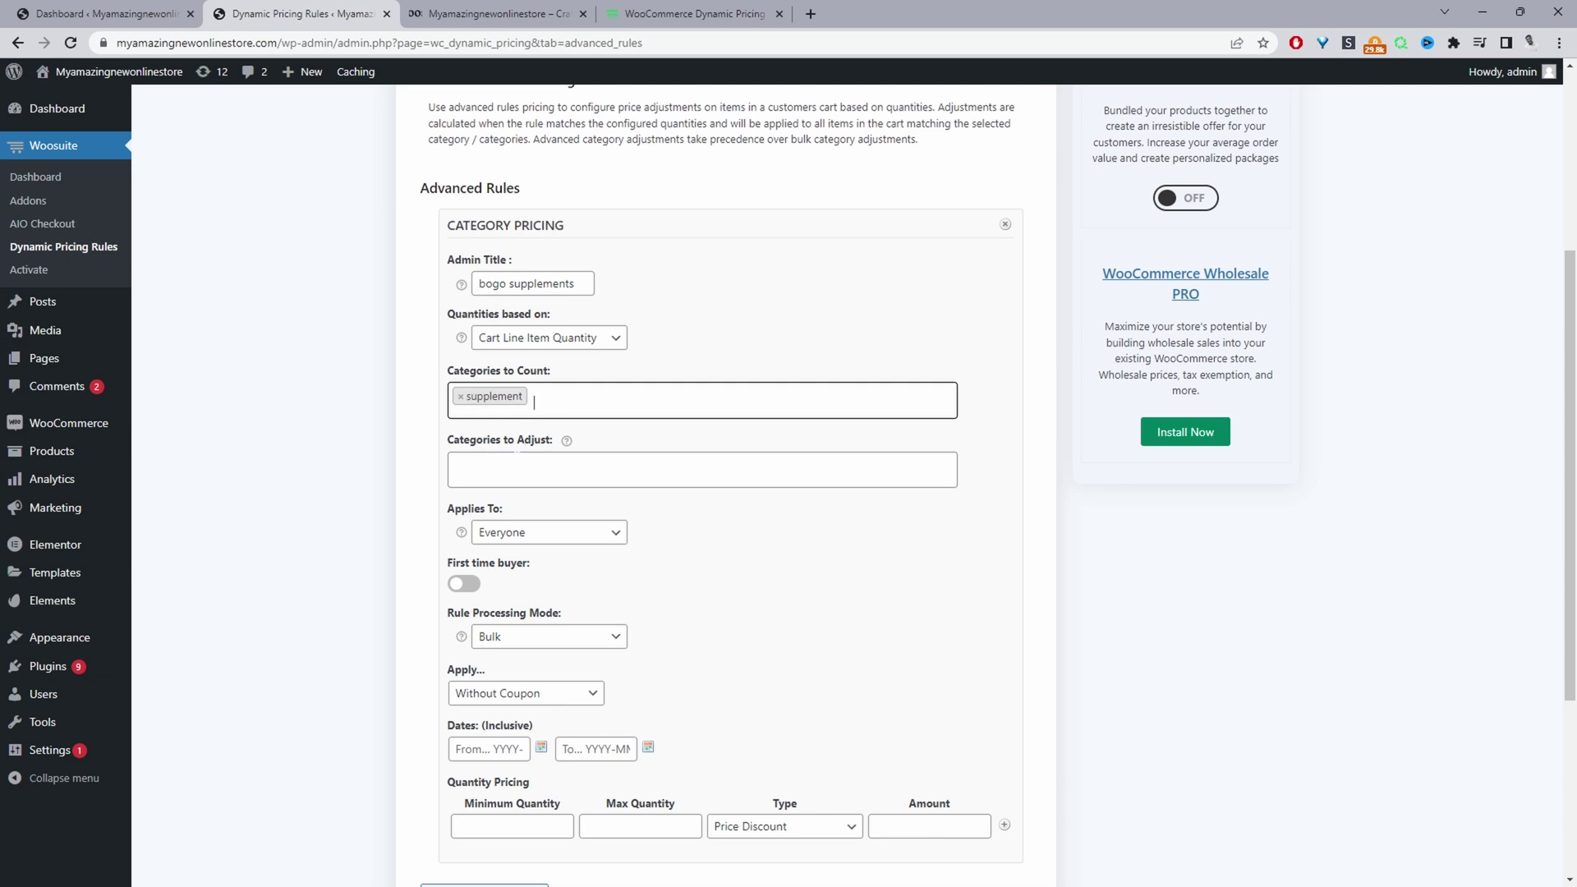
{"action": "left_click", "coordinate": [518, 468]}
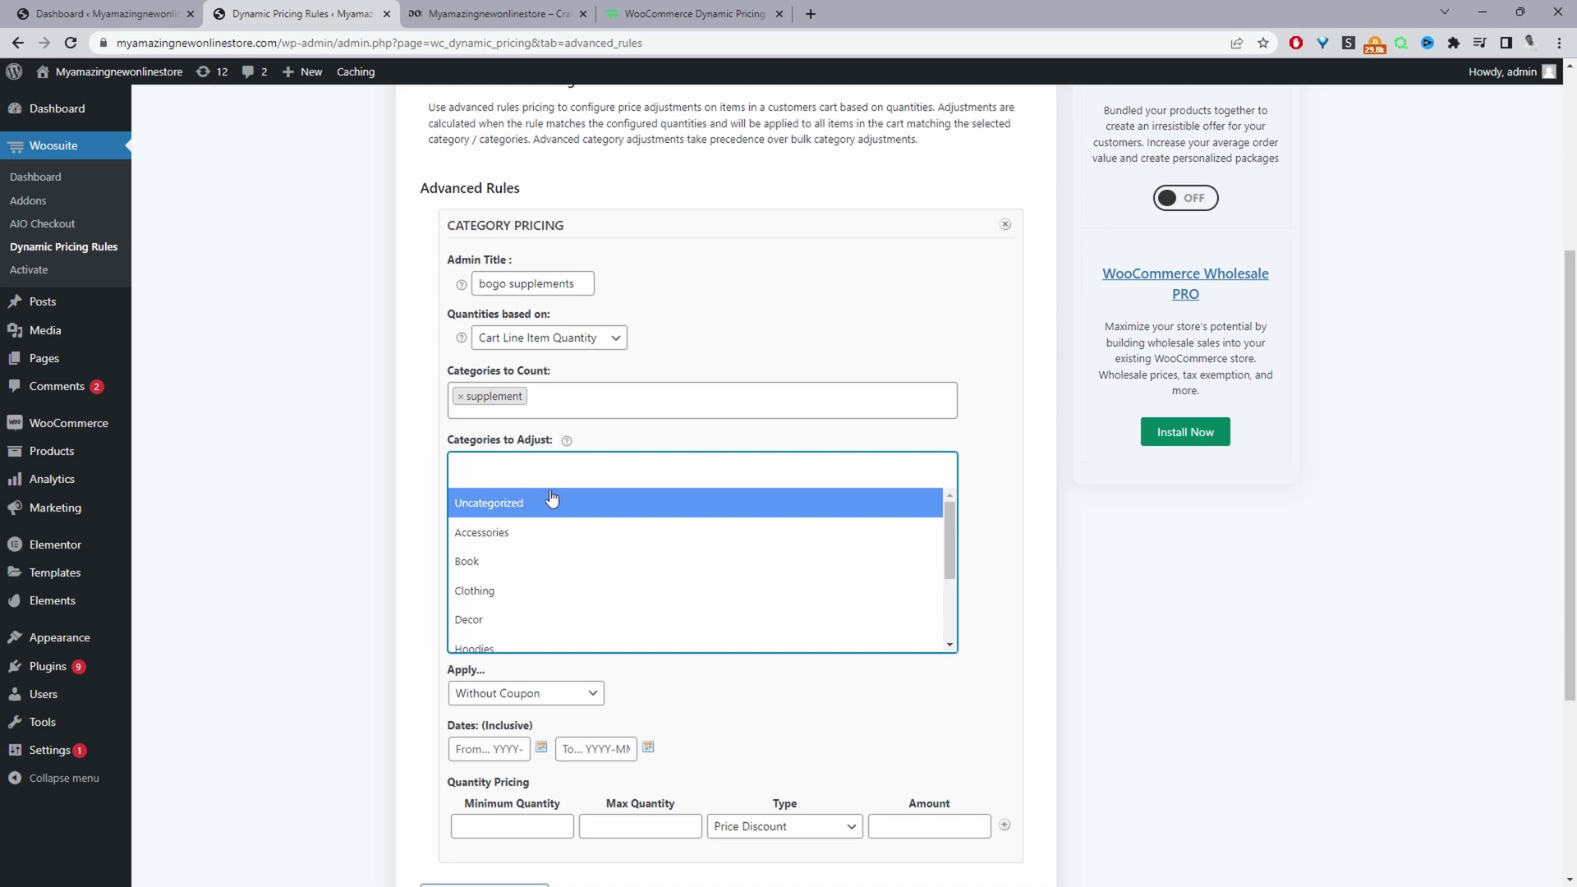
{"action": "scroll", "coordinate": [542, 525], "scroll_direction": "down", "scroll_amount": 2}
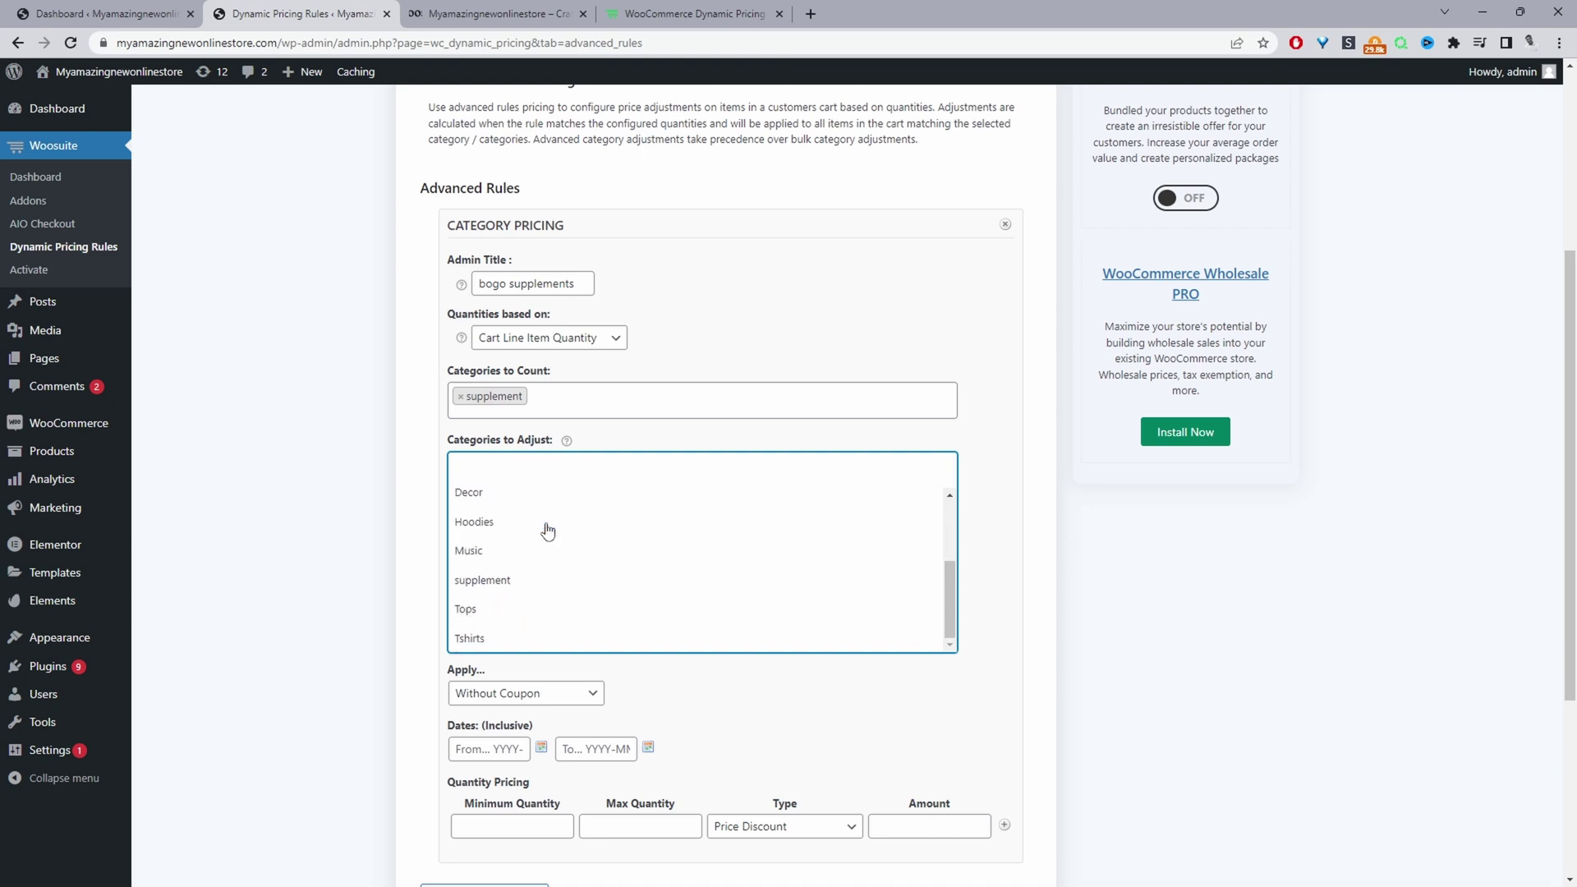
{"action": "left_click", "coordinate": [483, 581]}
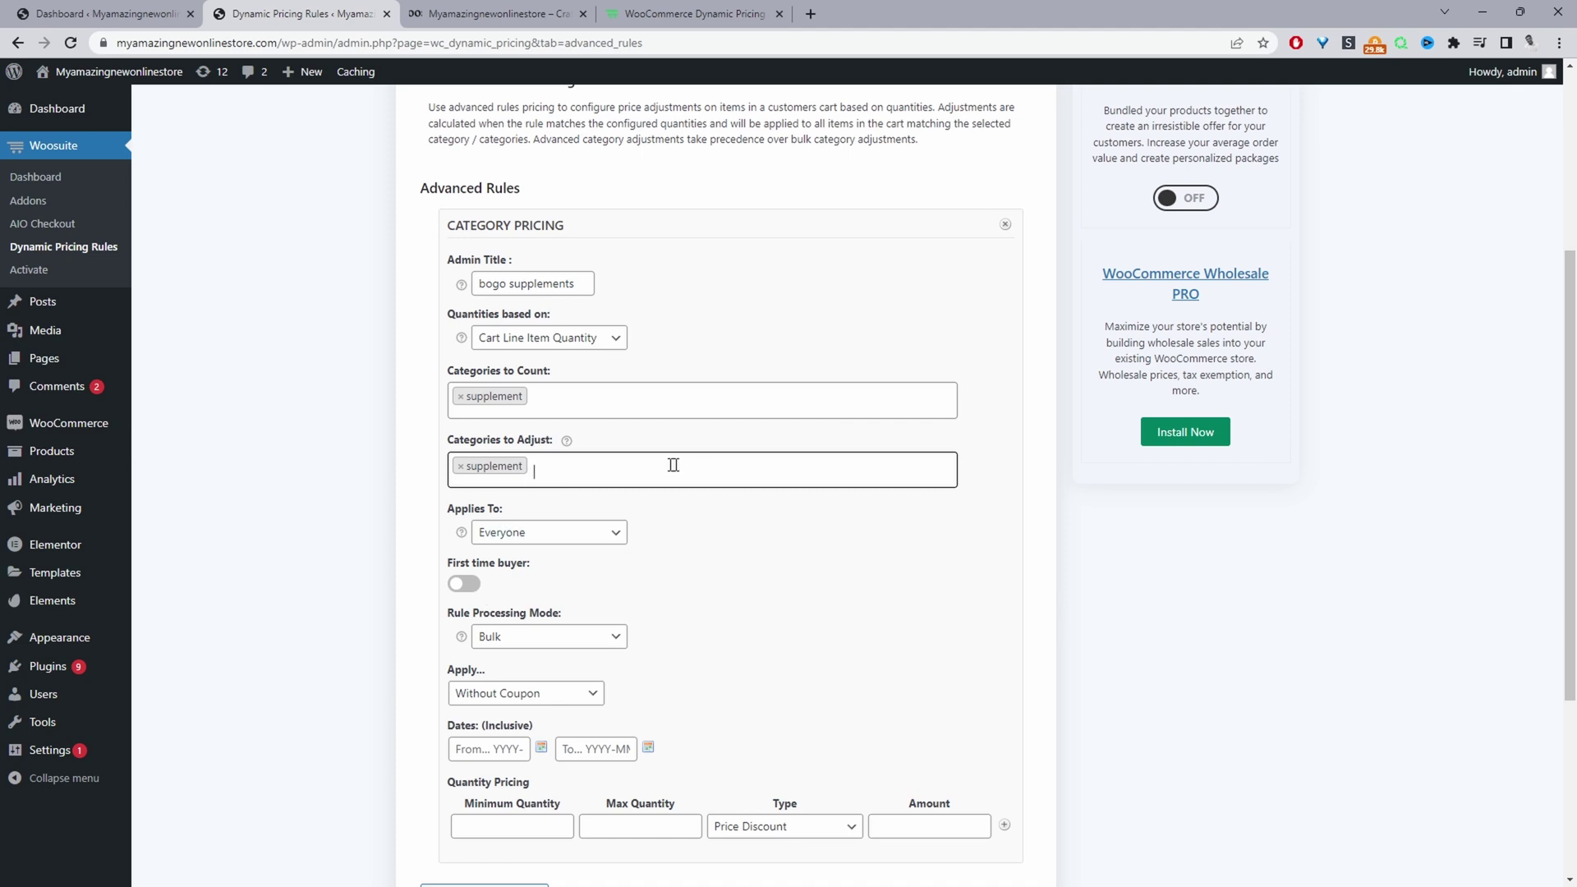
{"action": "left_click", "coordinate": [583, 477]}
{"action": "left_click", "coordinate": [505, 534]}
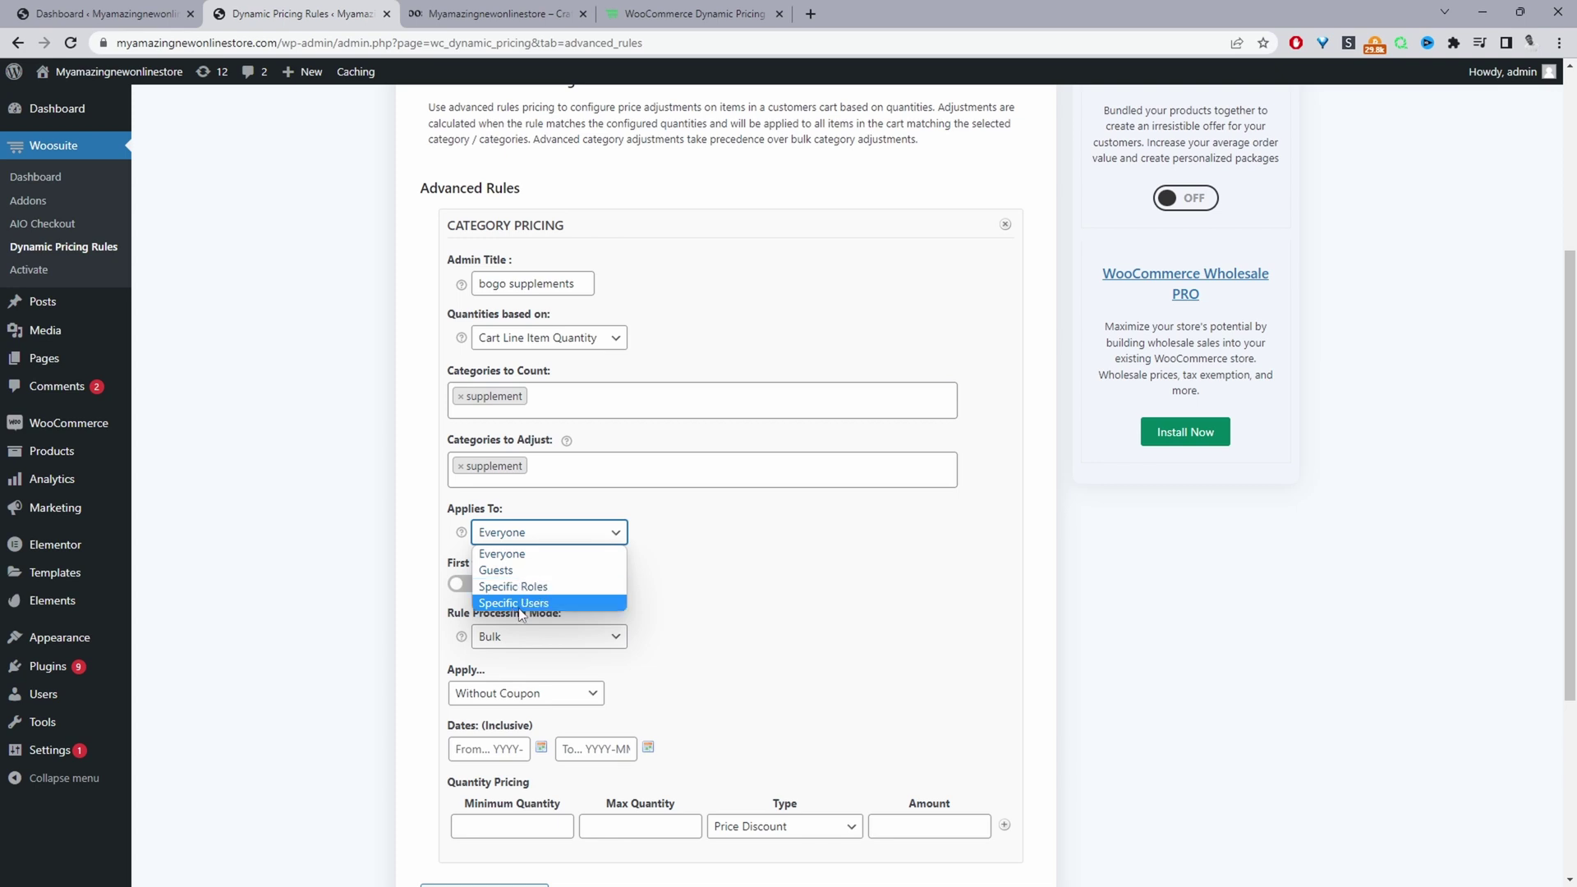
{"action": "left_click", "coordinate": [710, 561]}
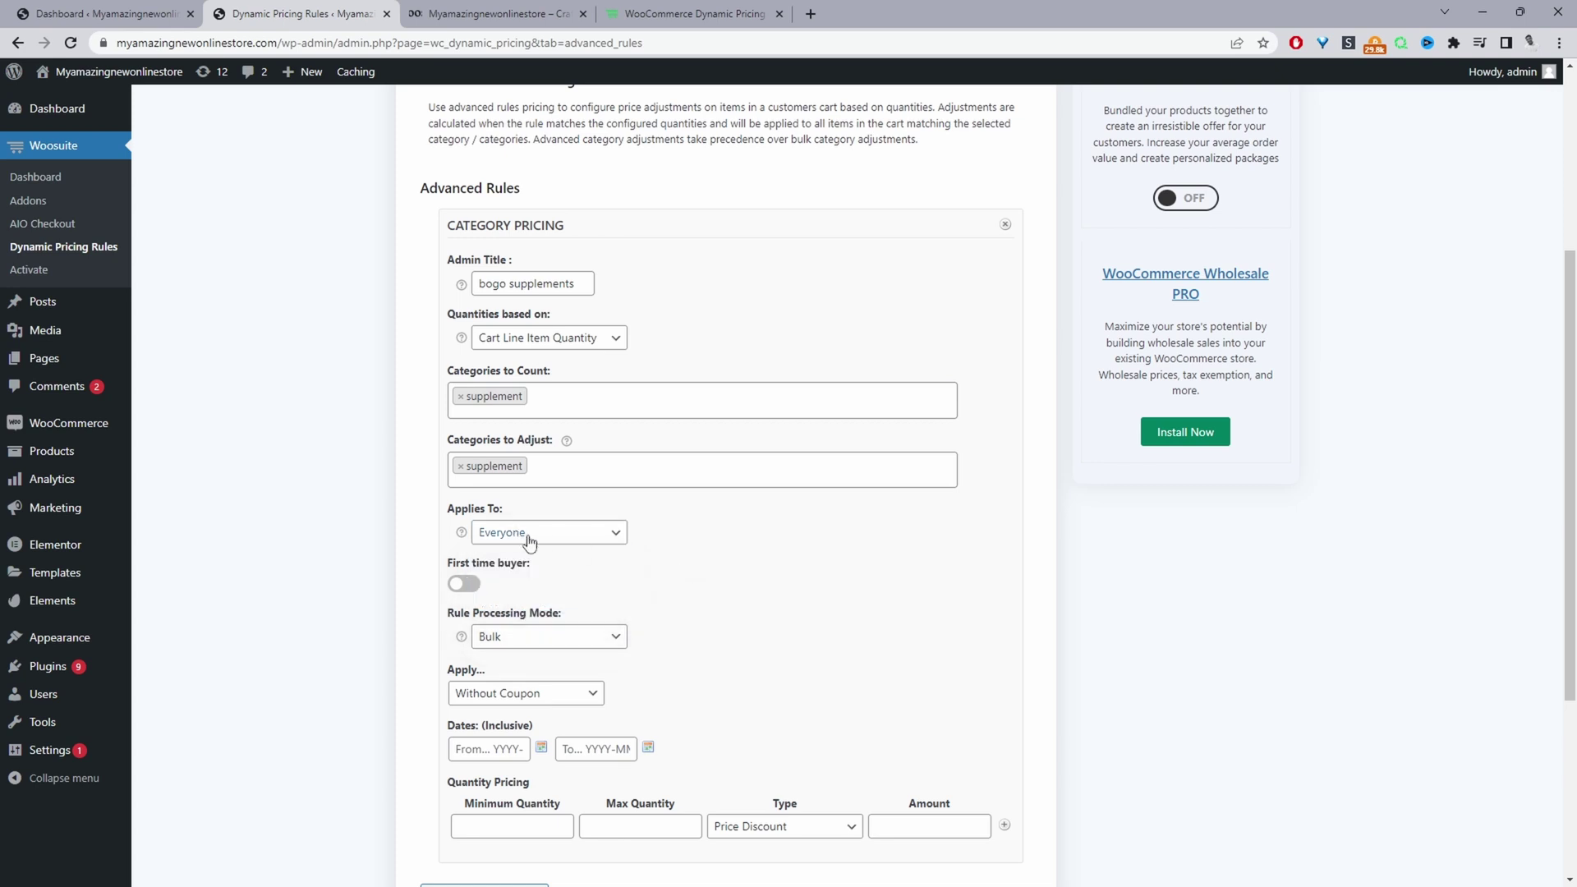
{"action": "scroll", "coordinate": [667, 583], "scroll_direction": "down", "scroll_amount": 1}
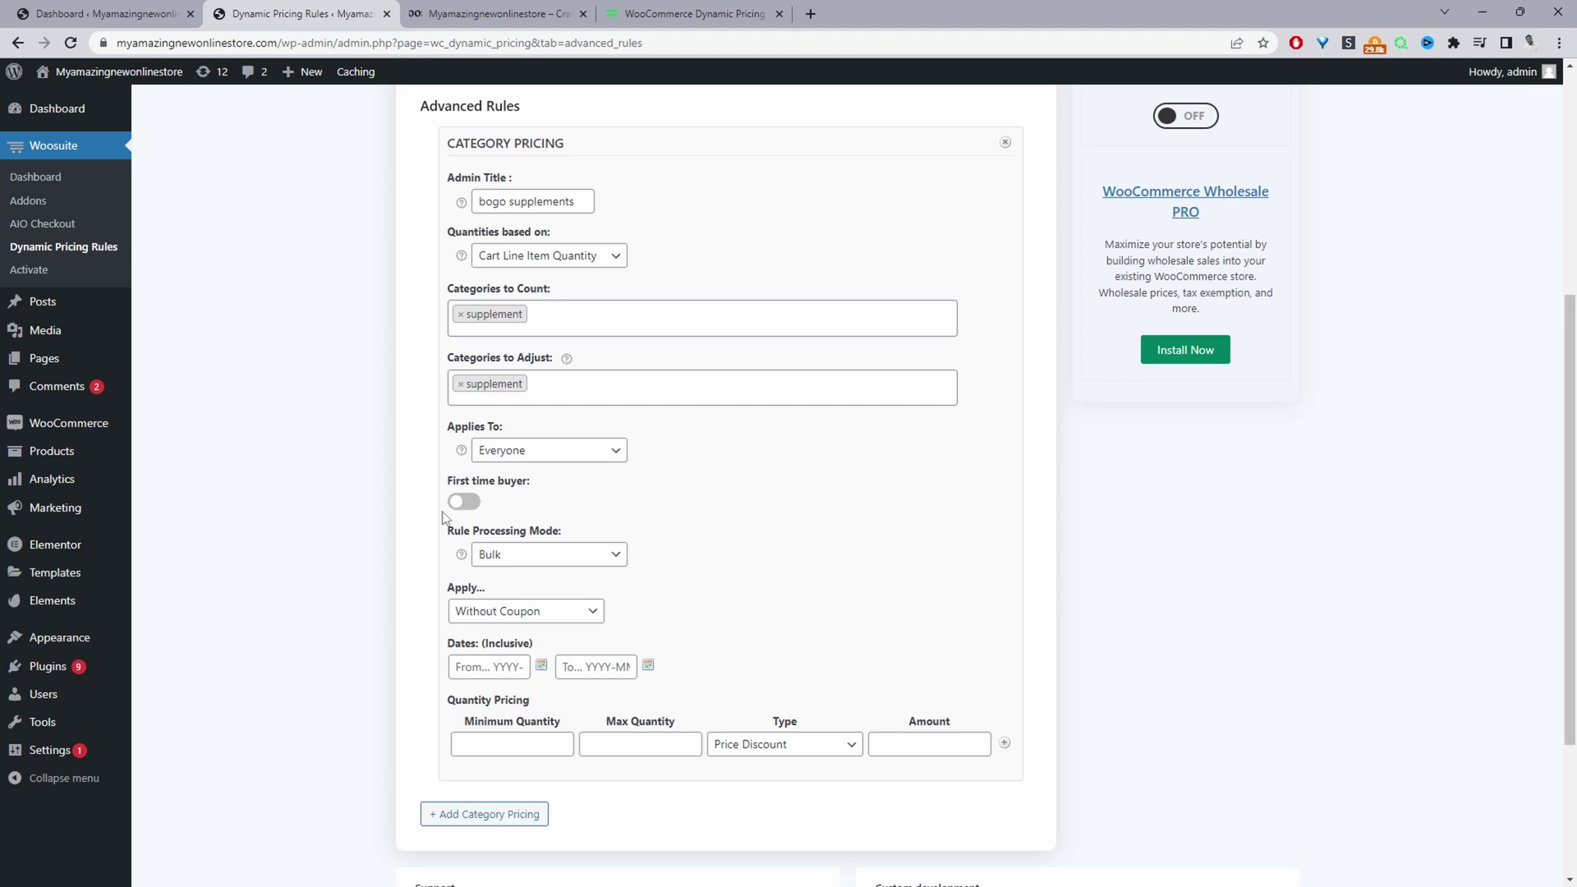
Step: Make the rule a Special Offer, leaving the coupon condition unchanged
{"action": "scroll", "coordinate": [624, 553], "scroll_direction": "down", "scroll_amount": 3}
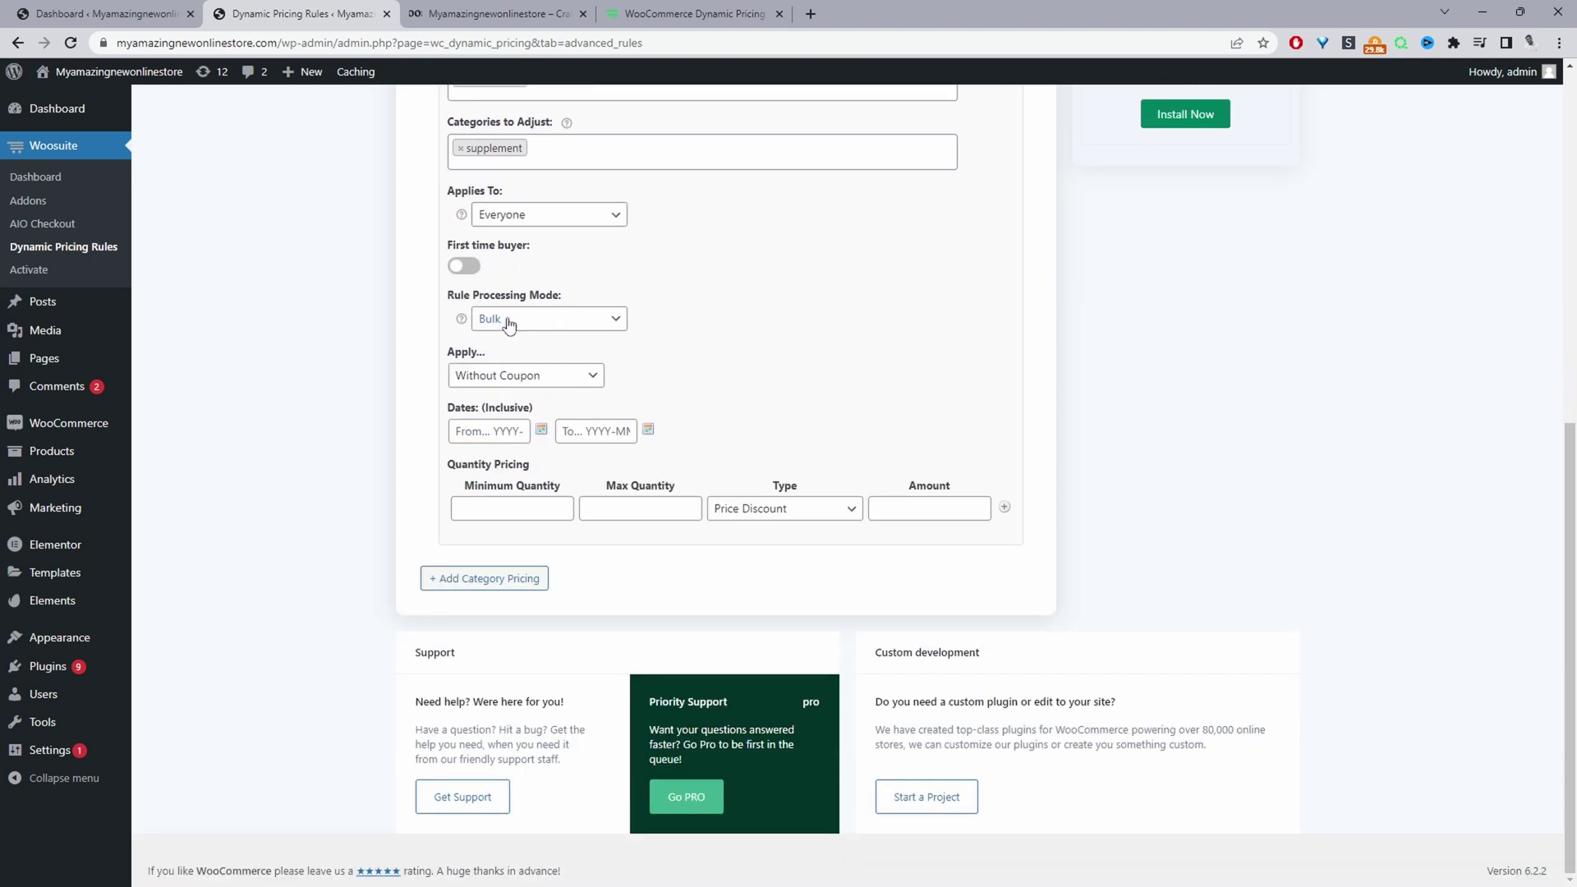
{"action": "left_click", "coordinate": [501, 321]}
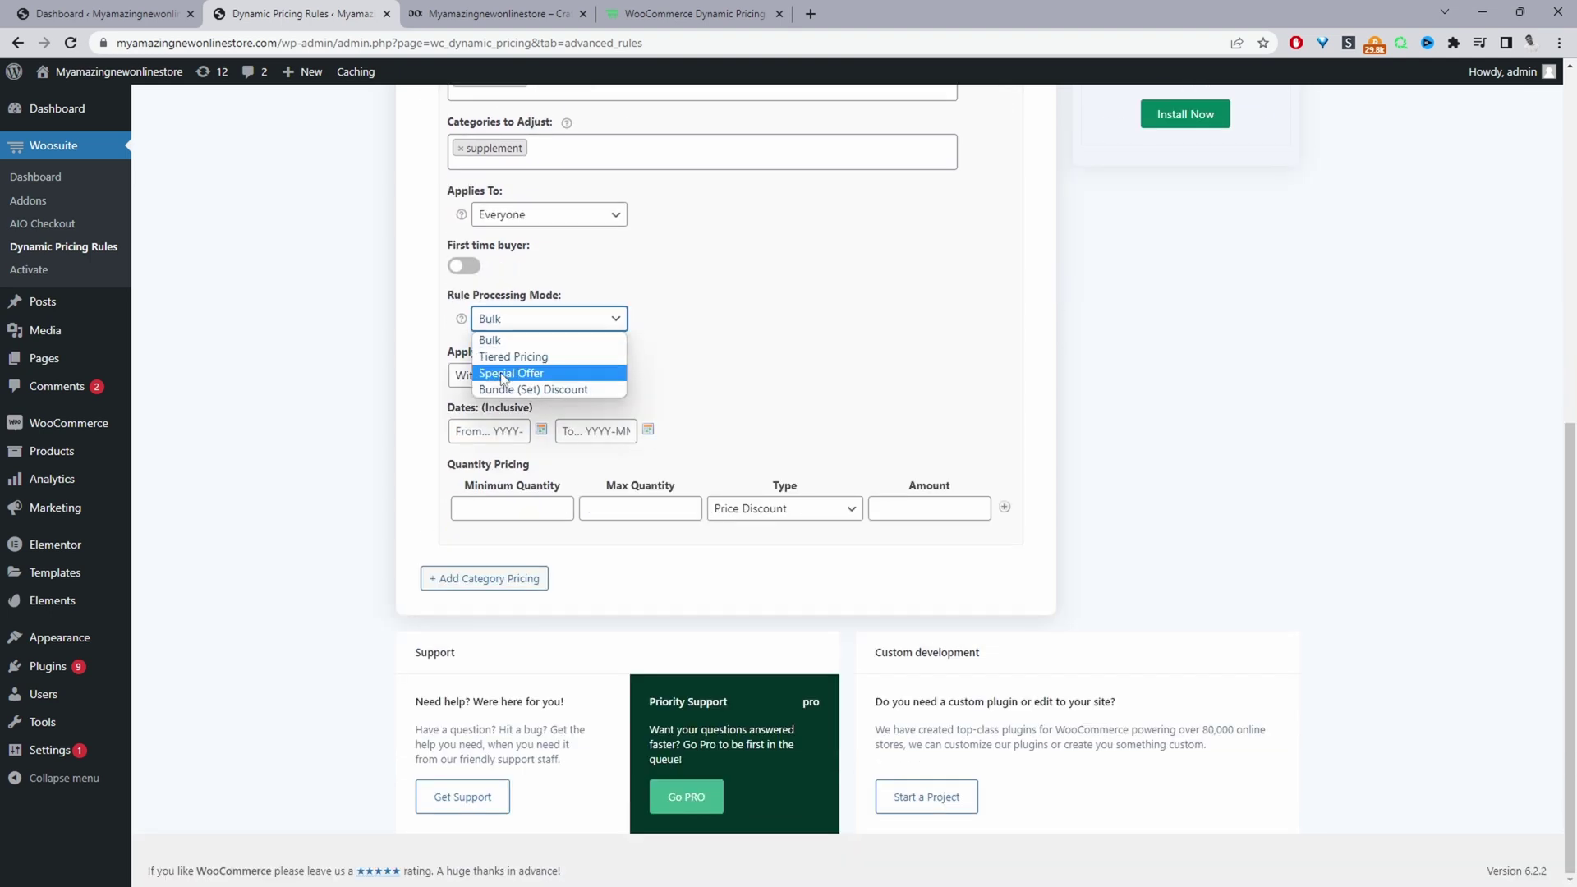
{"action": "left_click", "coordinate": [503, 374]}
{"action": "left_click", "coordinate": [513, 395]}
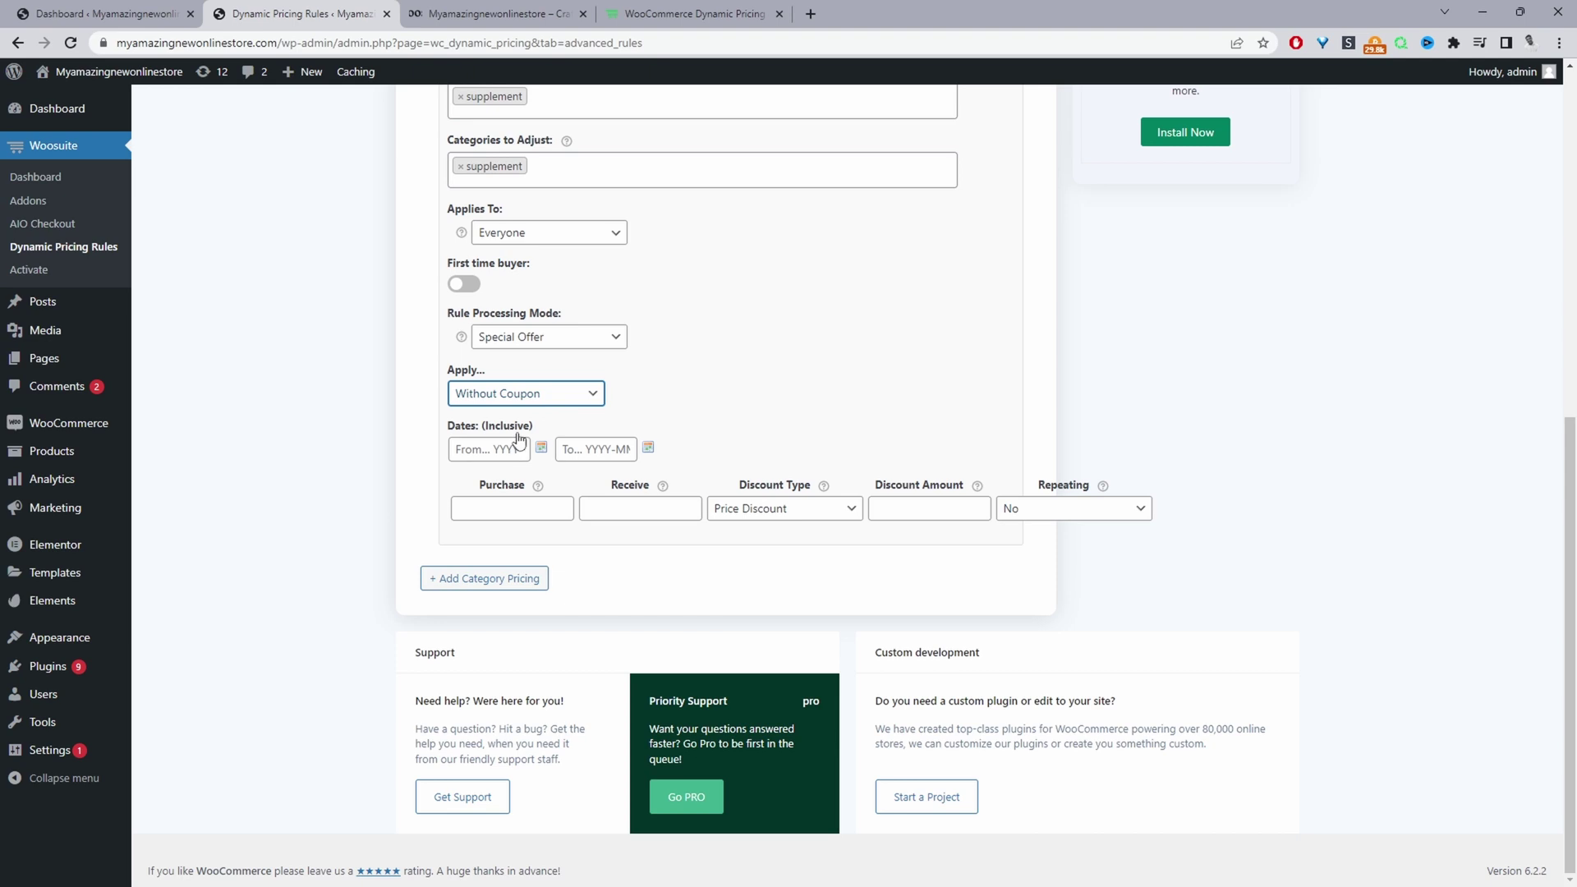
{"action": "left_click", "coordinate": [466, 439]}
Step: Set the offer to purchase 1, receive 1 at a 100% Percentage Discount
{"action": "left_click", "coordinate": [504, 511]}
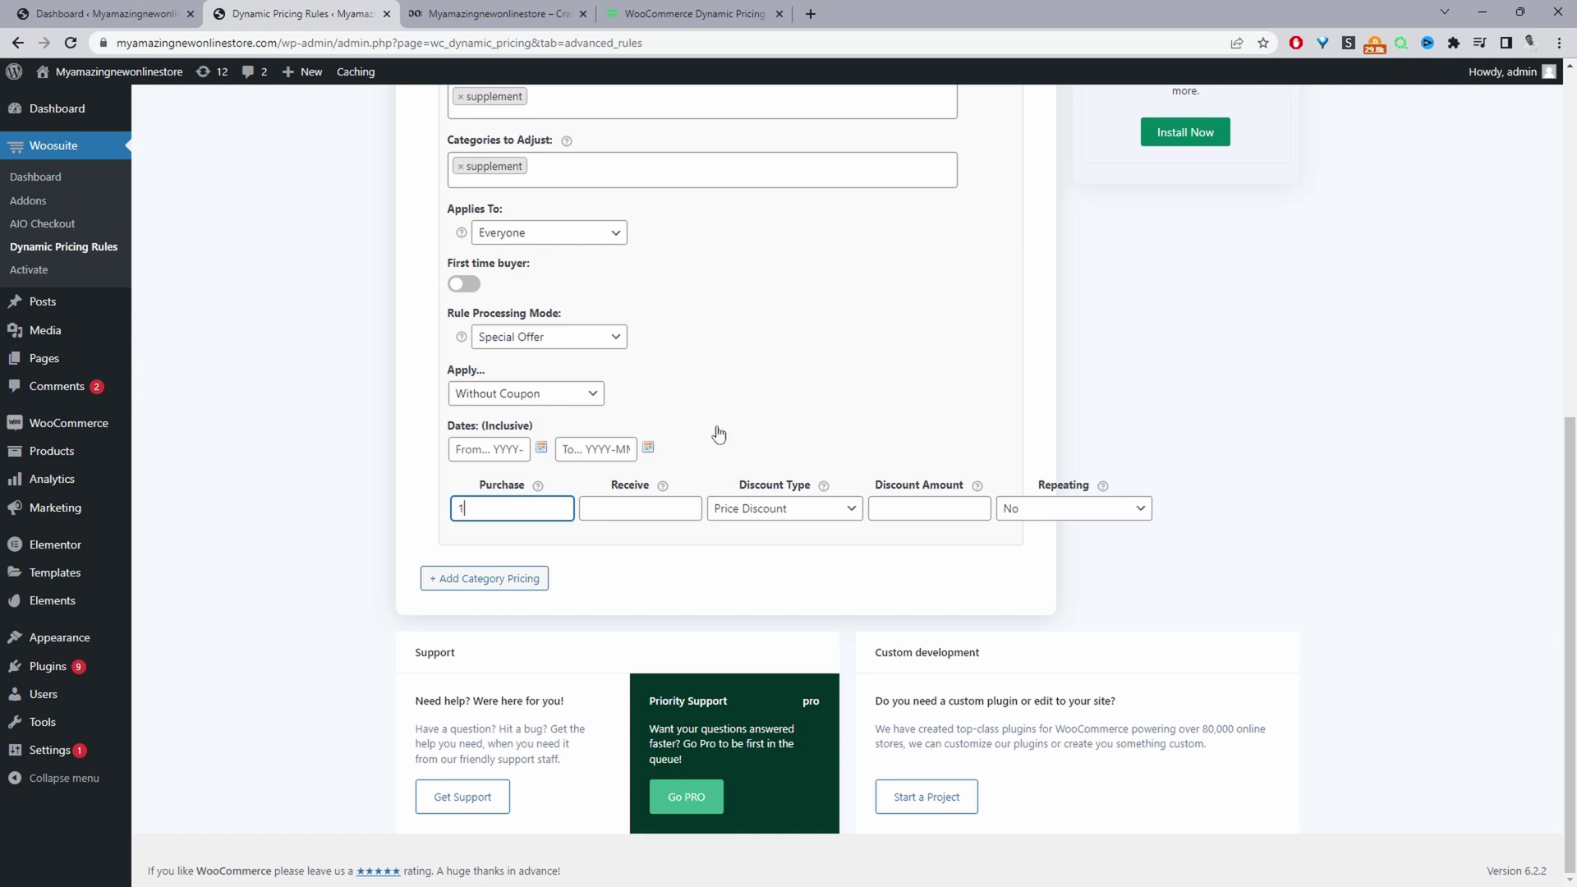
{"action": "left_click", "coordinate": [588, 508]}
{"action": "type", "text": "1"}
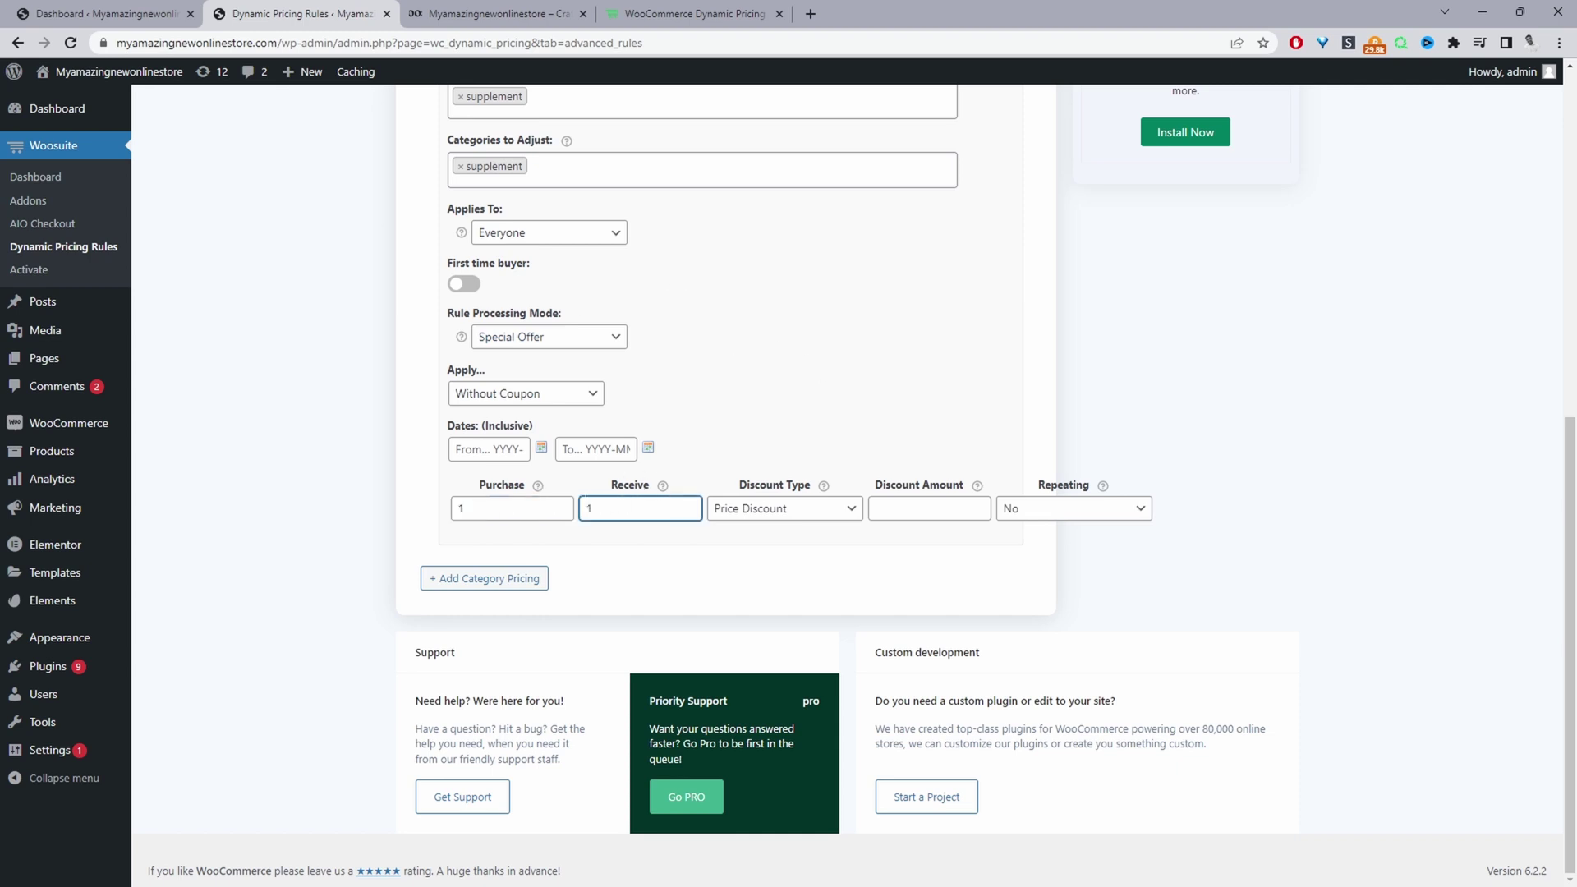
{"action": "left_click", "coordinate": [759, 519]}
{"action": "left_click", "coordinate": [768, 545]}
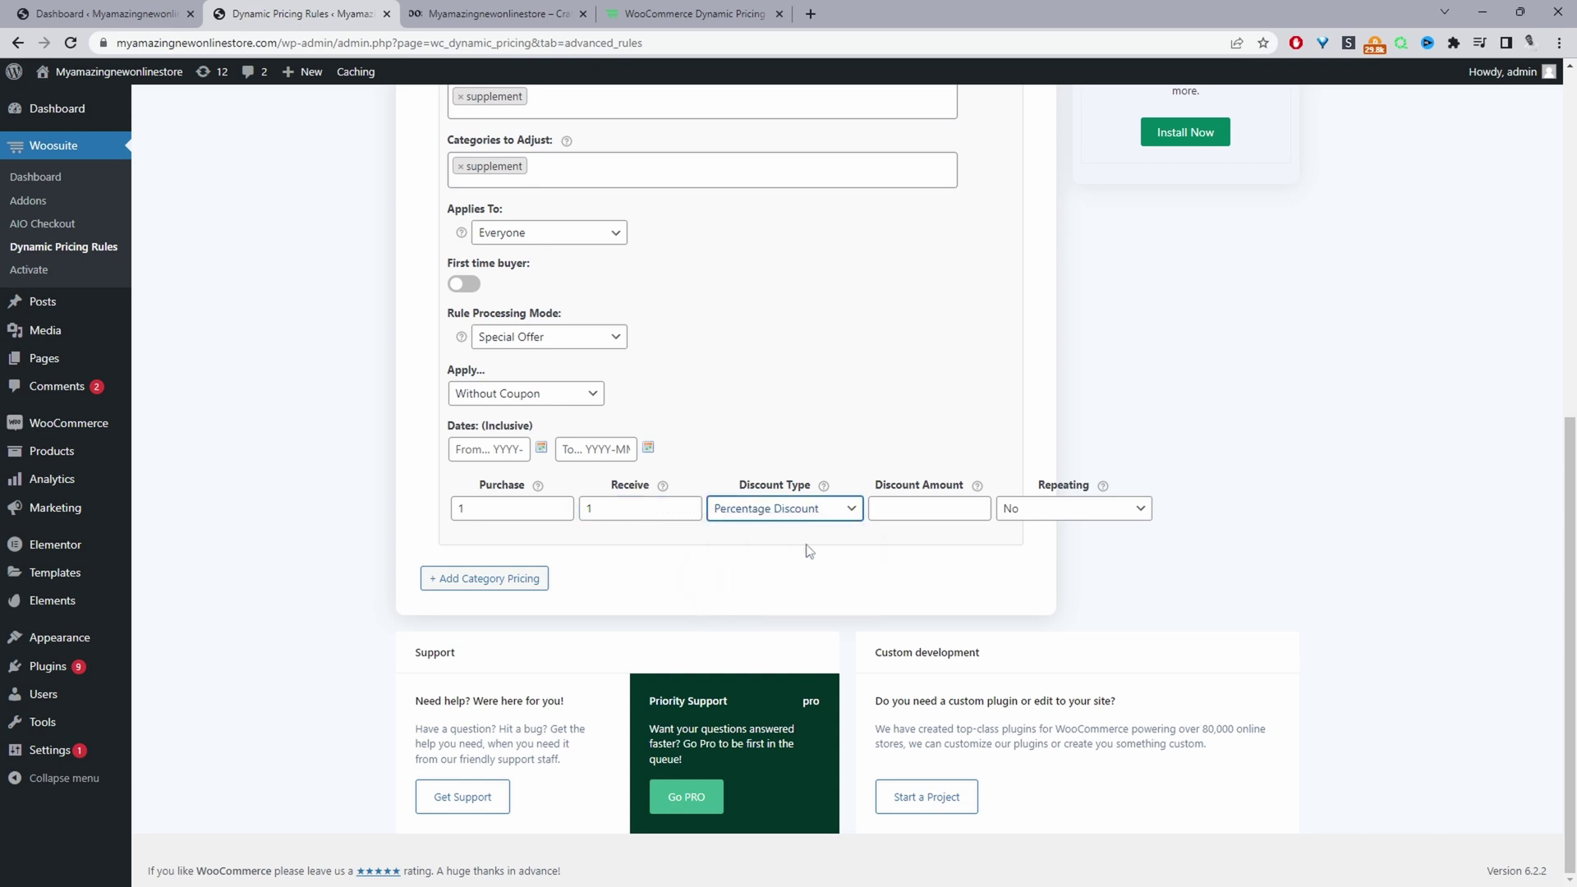
{"action": "left_click", "coordinate": [907, 508]}
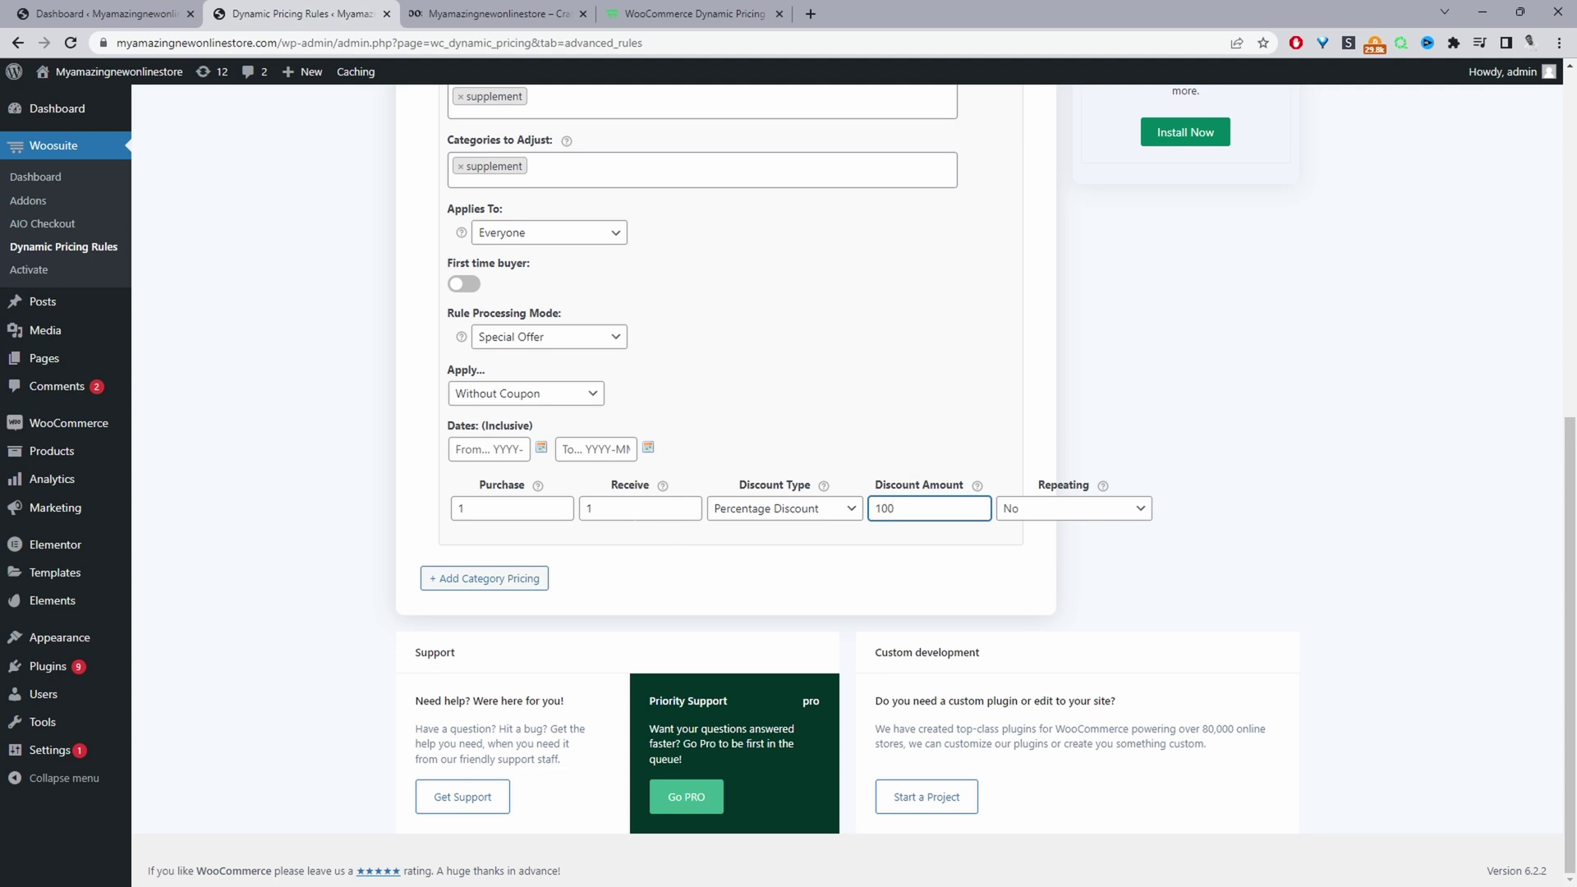
{"action": "key", "text": "shift+Tab"}
{"action": "key", "text": "shift+Tab"}
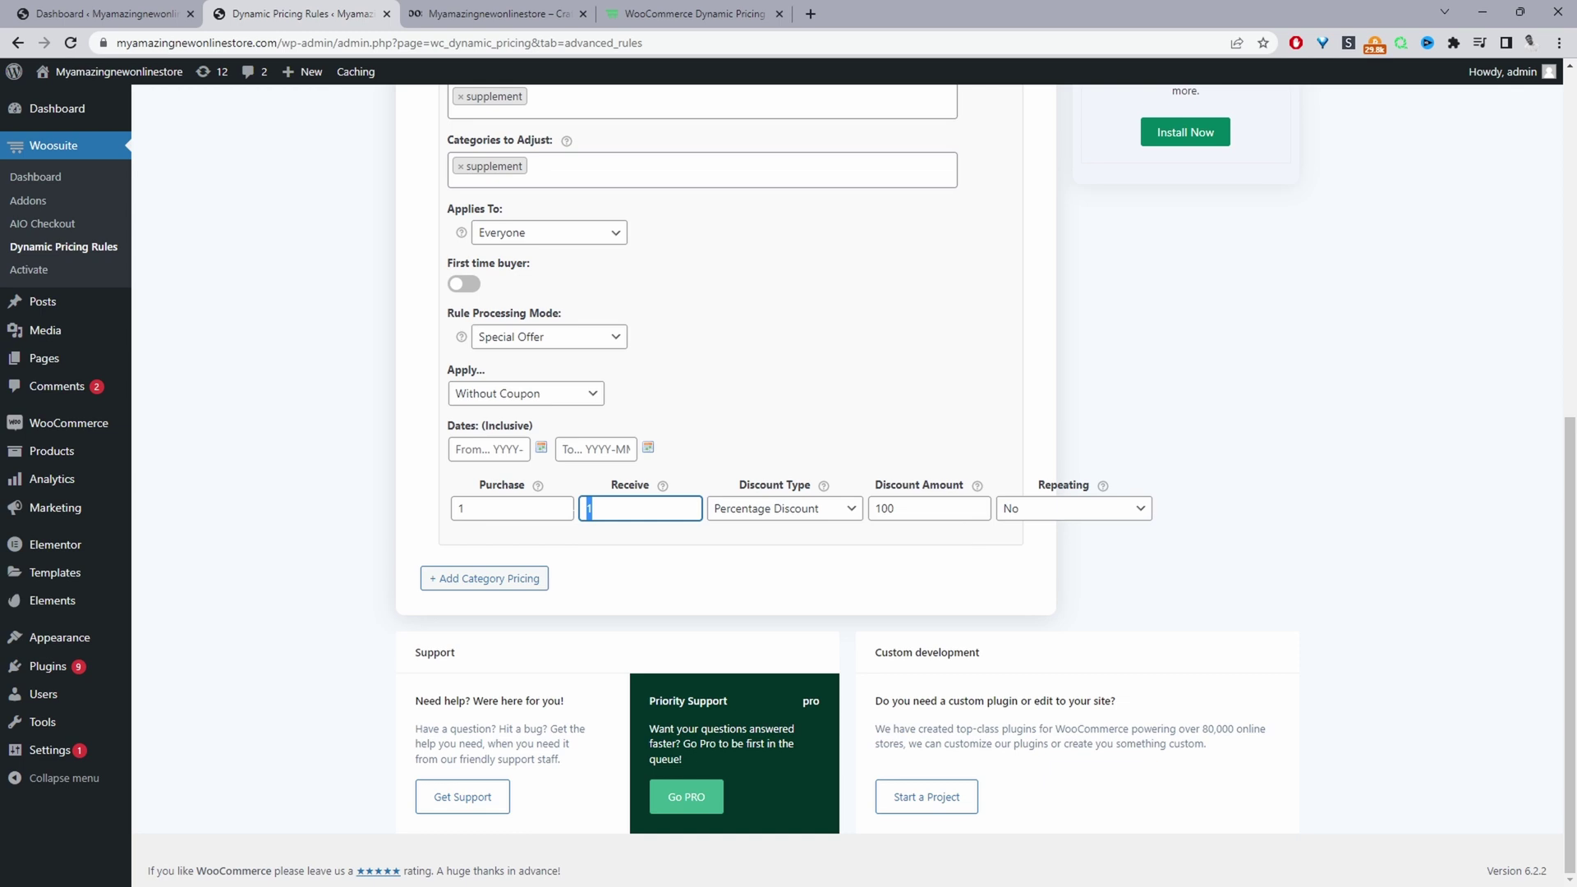
Step: Set Repeating to No and save the pricing rule changes
{"action": "left_click", "coordinate": [1041, 520]}
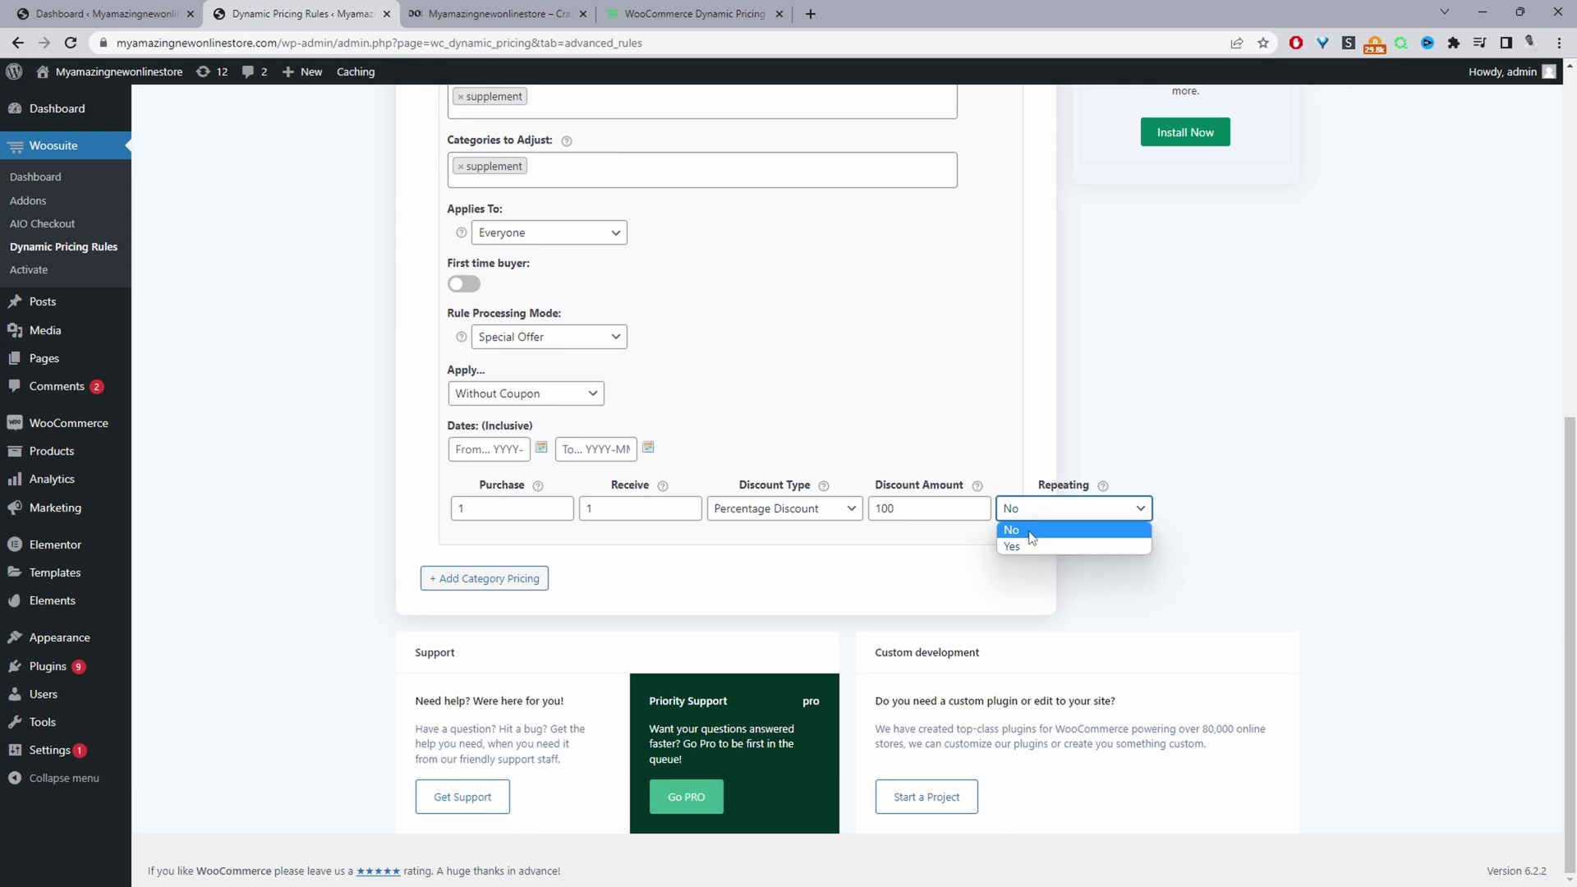
{"action": "left_click", "coordinate": [1033, 531]}
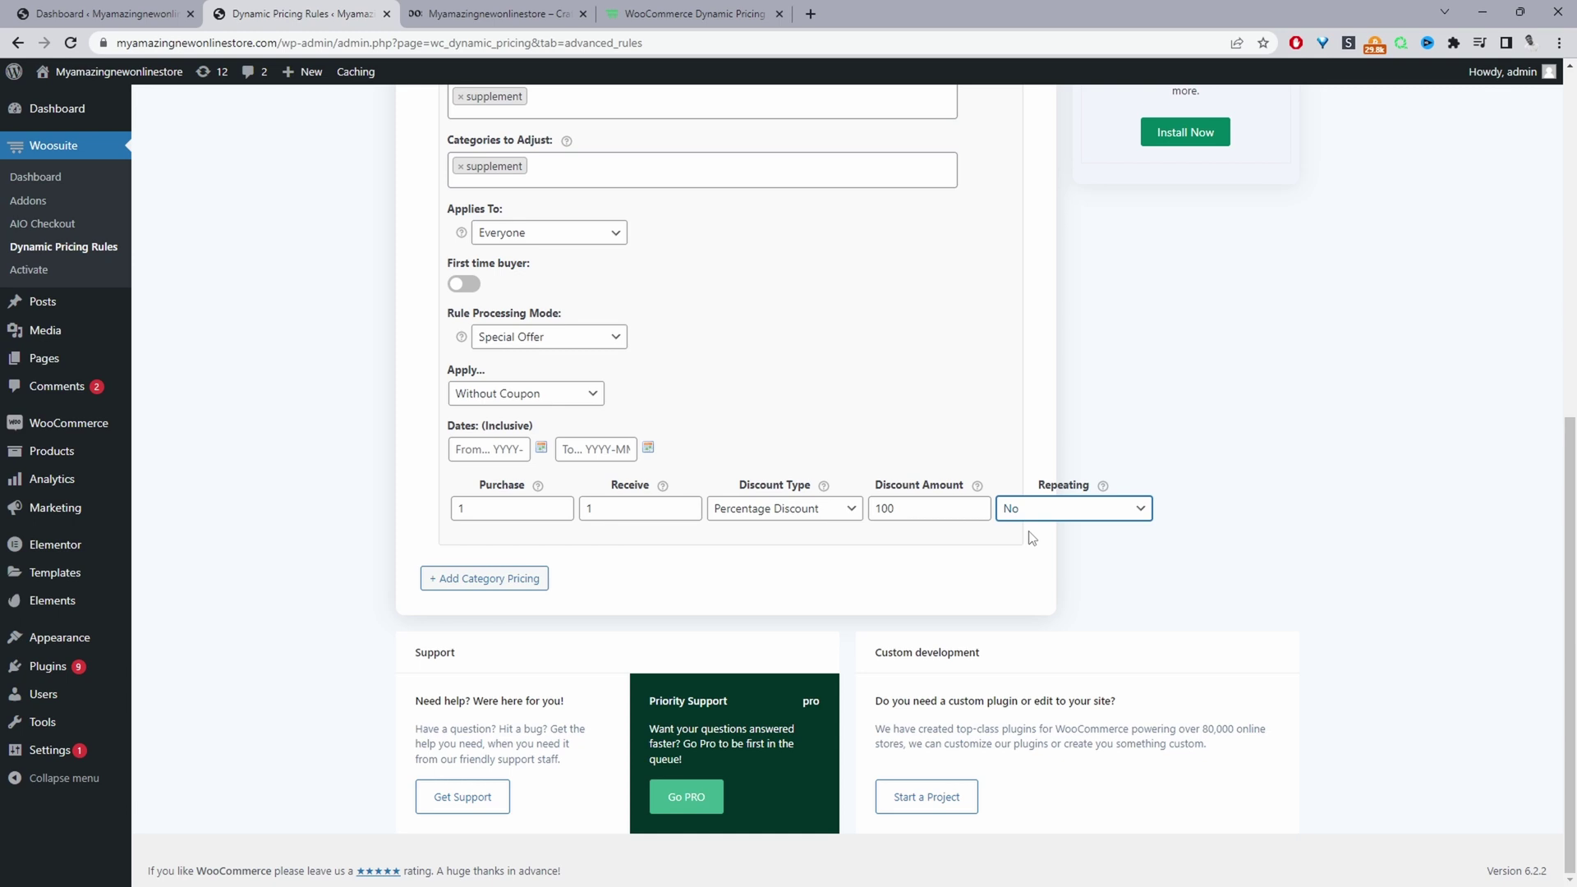
{"action": "scroll", "coordinate": [1032, 538], "scroll_direction": "up", "scroll_amount": 8}
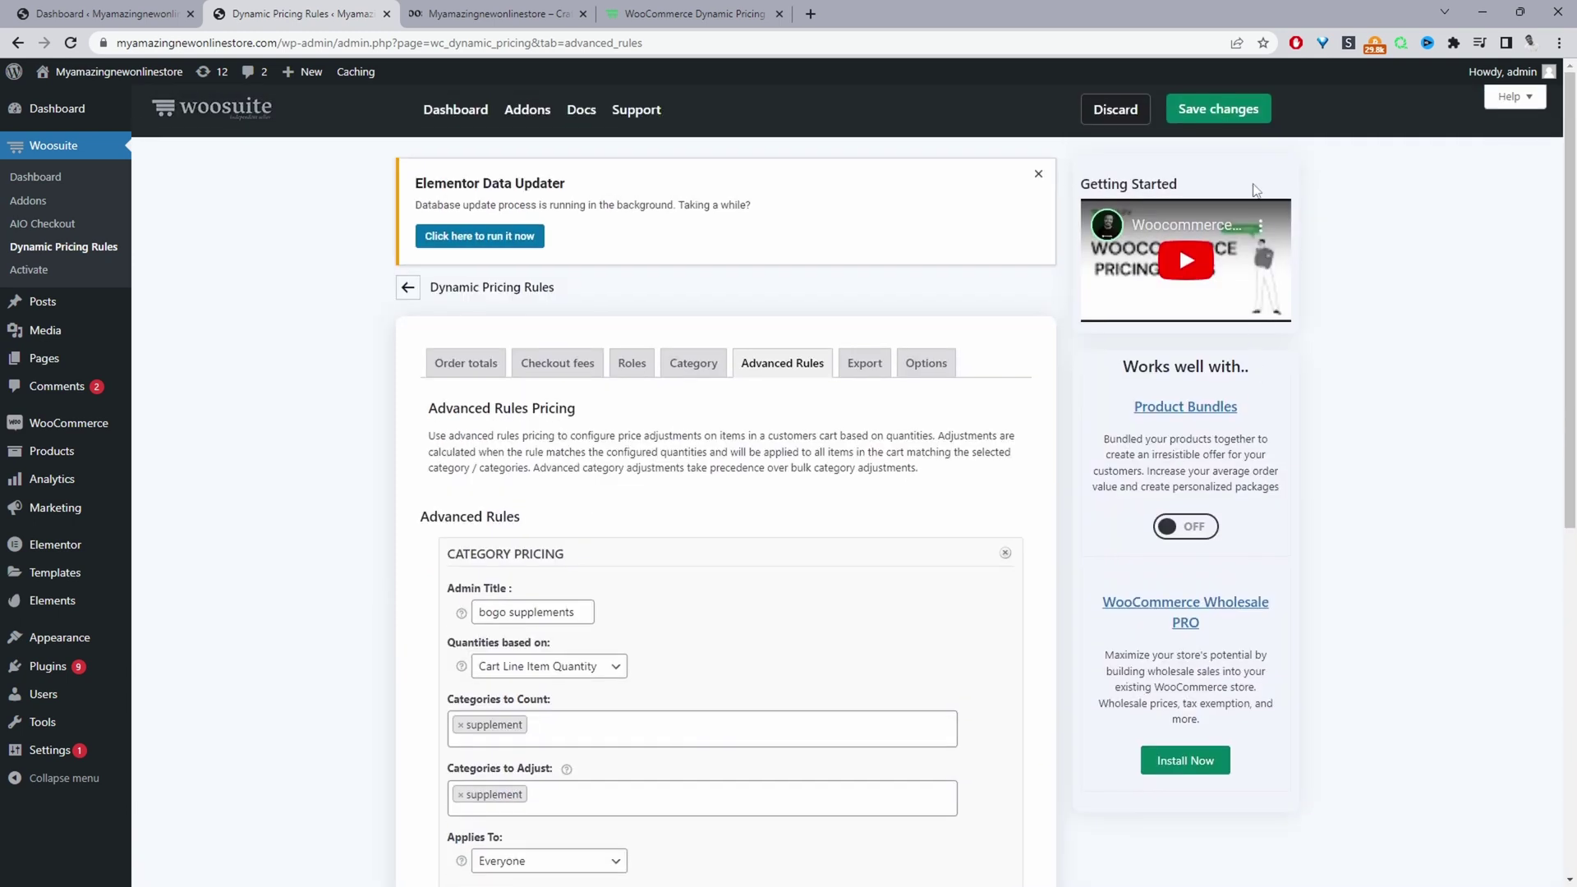
{"action": "left_click", "coordinate": [1218, 109]}
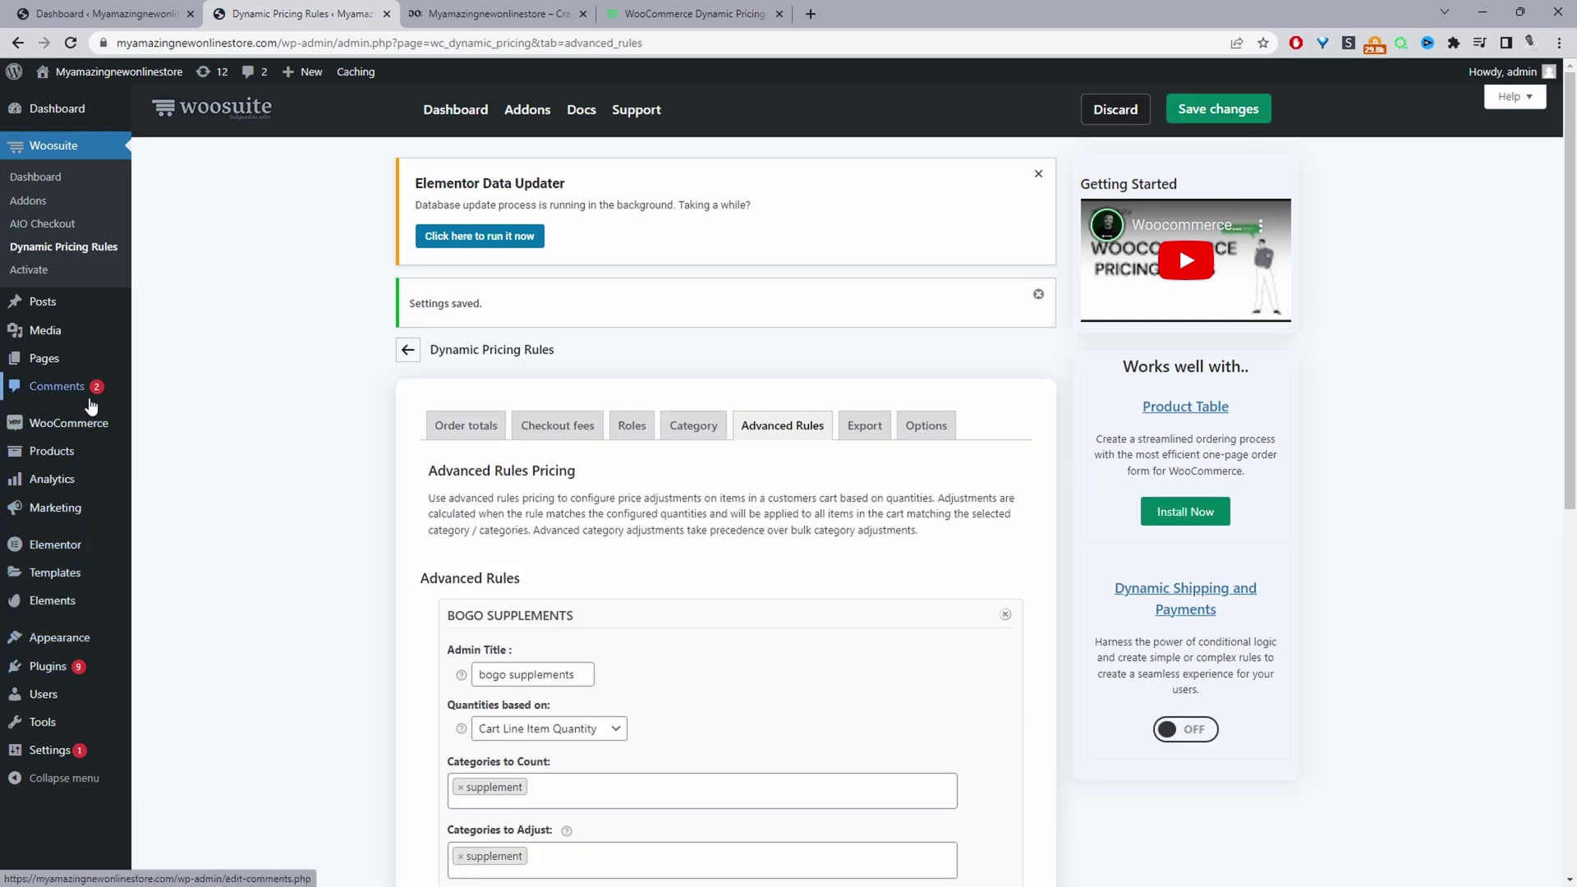
Step: Add AG1 Pill Form to the cart from the supplement category page
{"action": "mouse_move", "coordinate": [102, 466]}
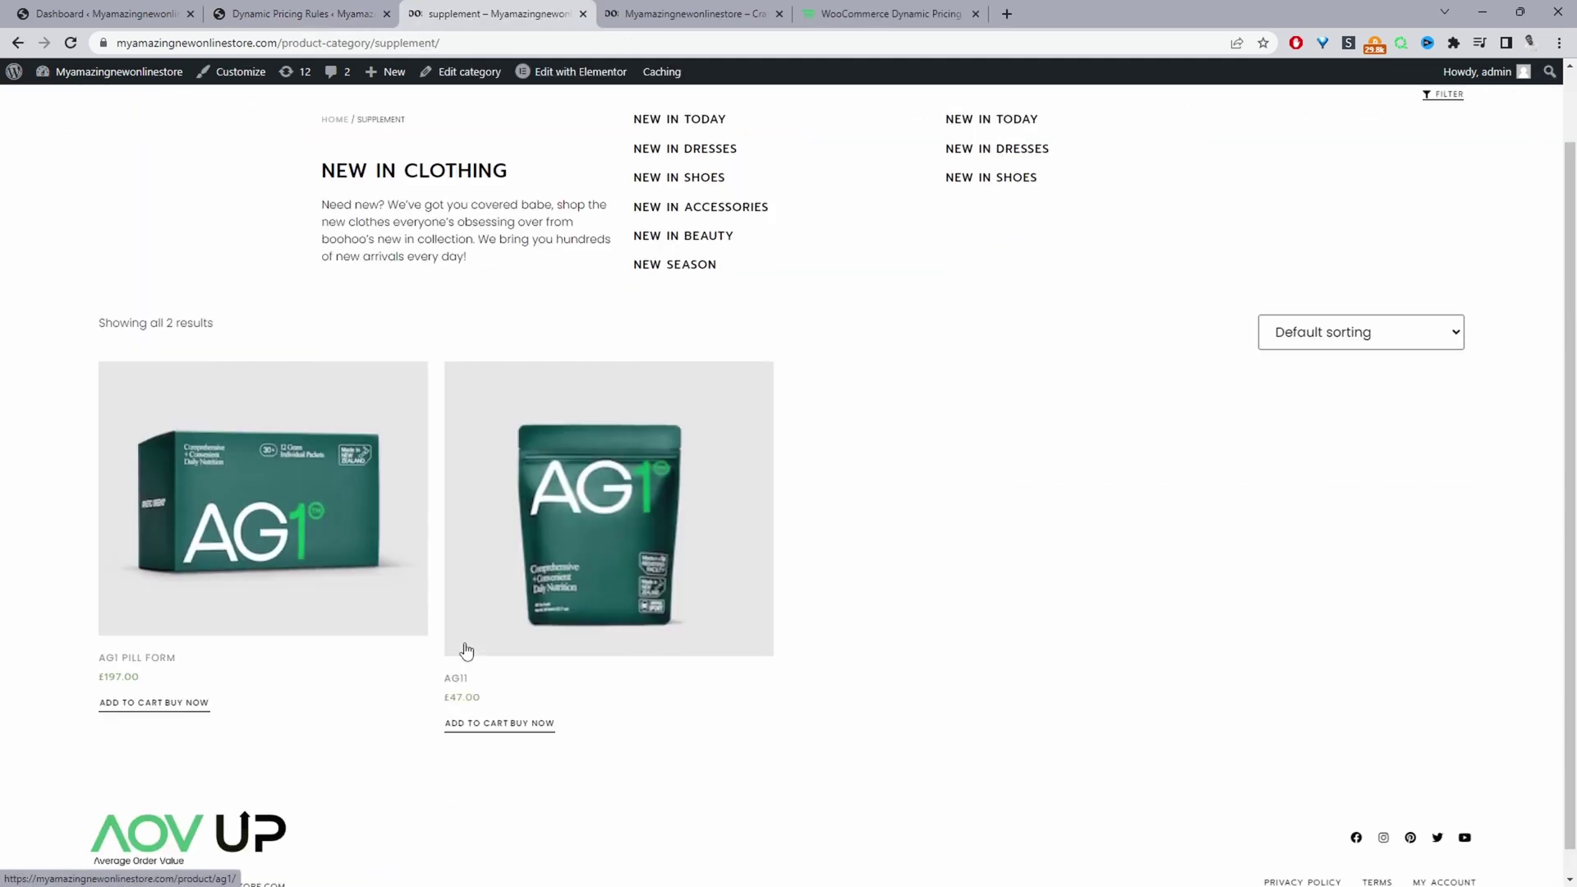
{"action": "scroll", "coordinate": [465, 652], "scroll_direction": "down", "scroll_amount": 1}
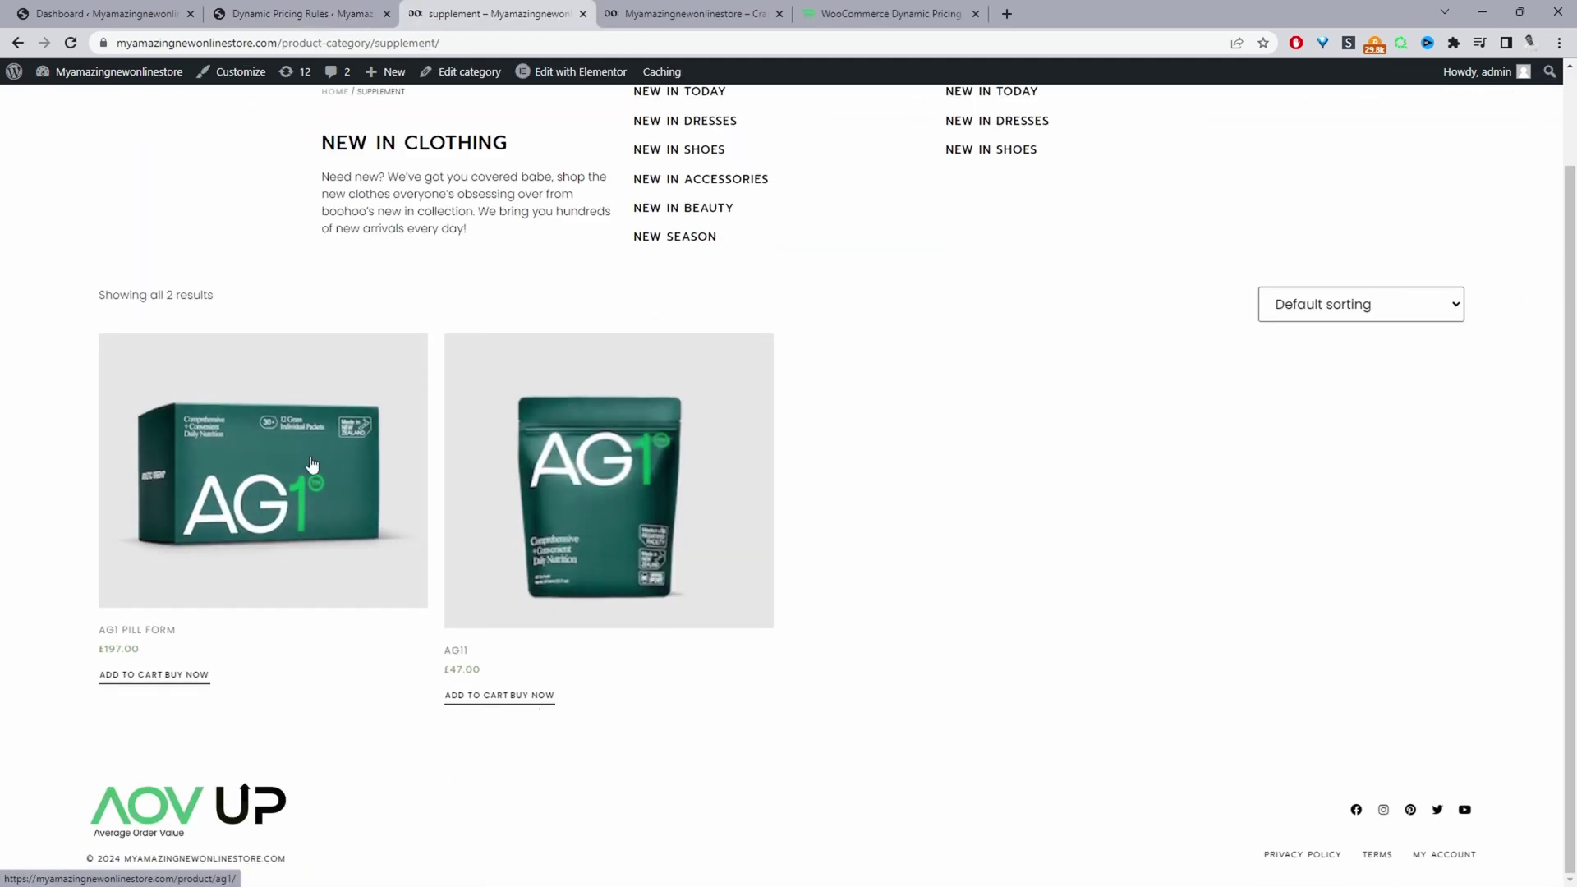
{"action": "scroll", "coordinate": [657, 628], "scroll_direction": "up", "scroll_amount": 2}
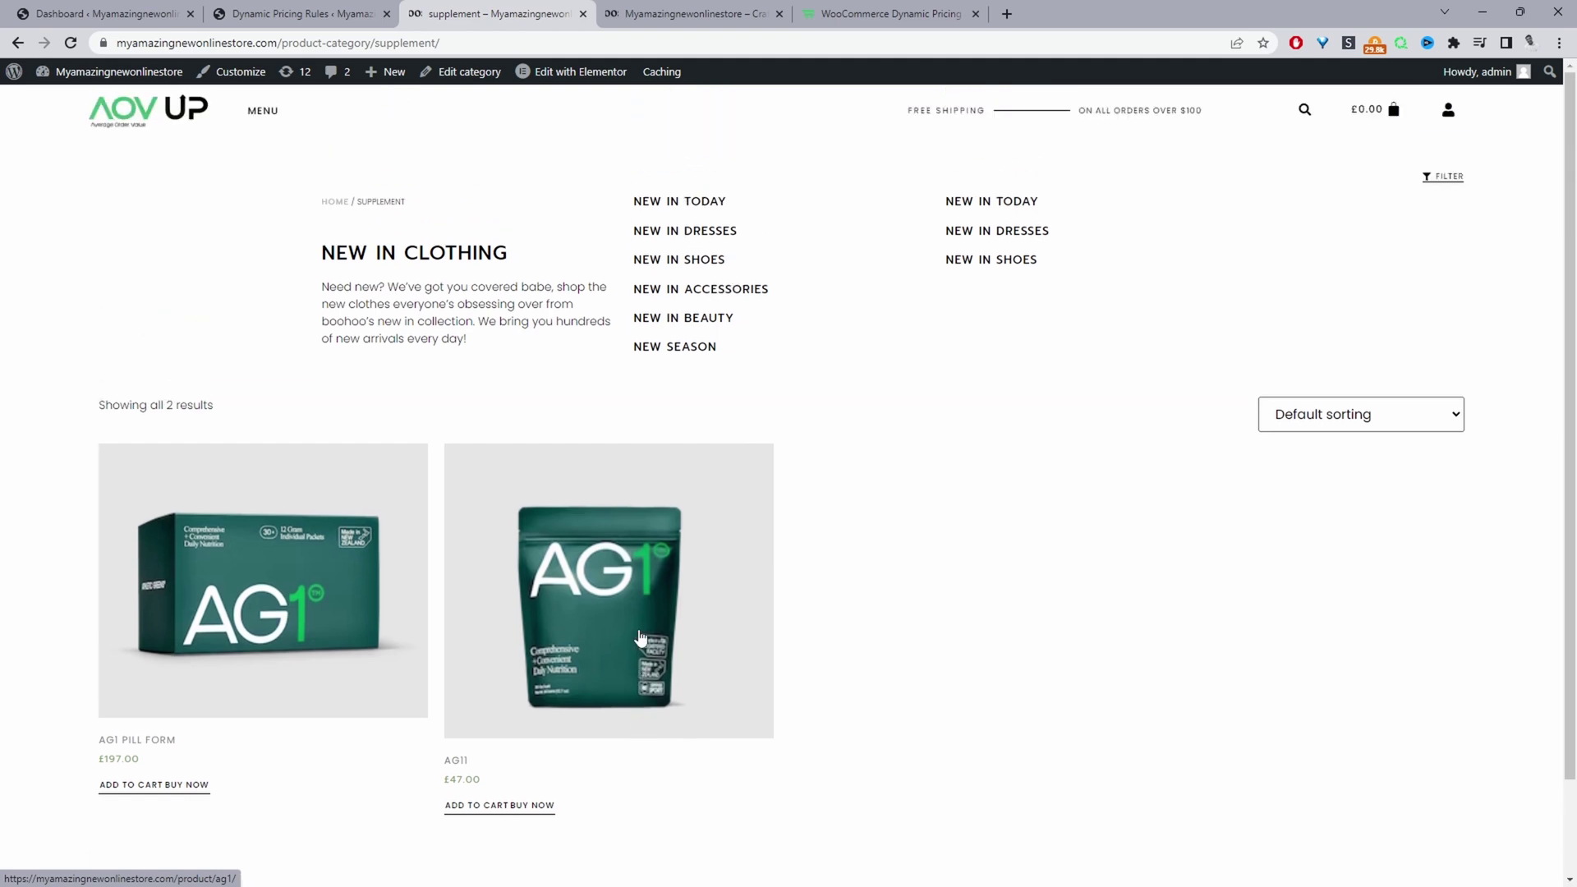
{"action": "scroll", "coordinate": [170, 604], "scroll_direction": "down", "scroll_amount": 2}
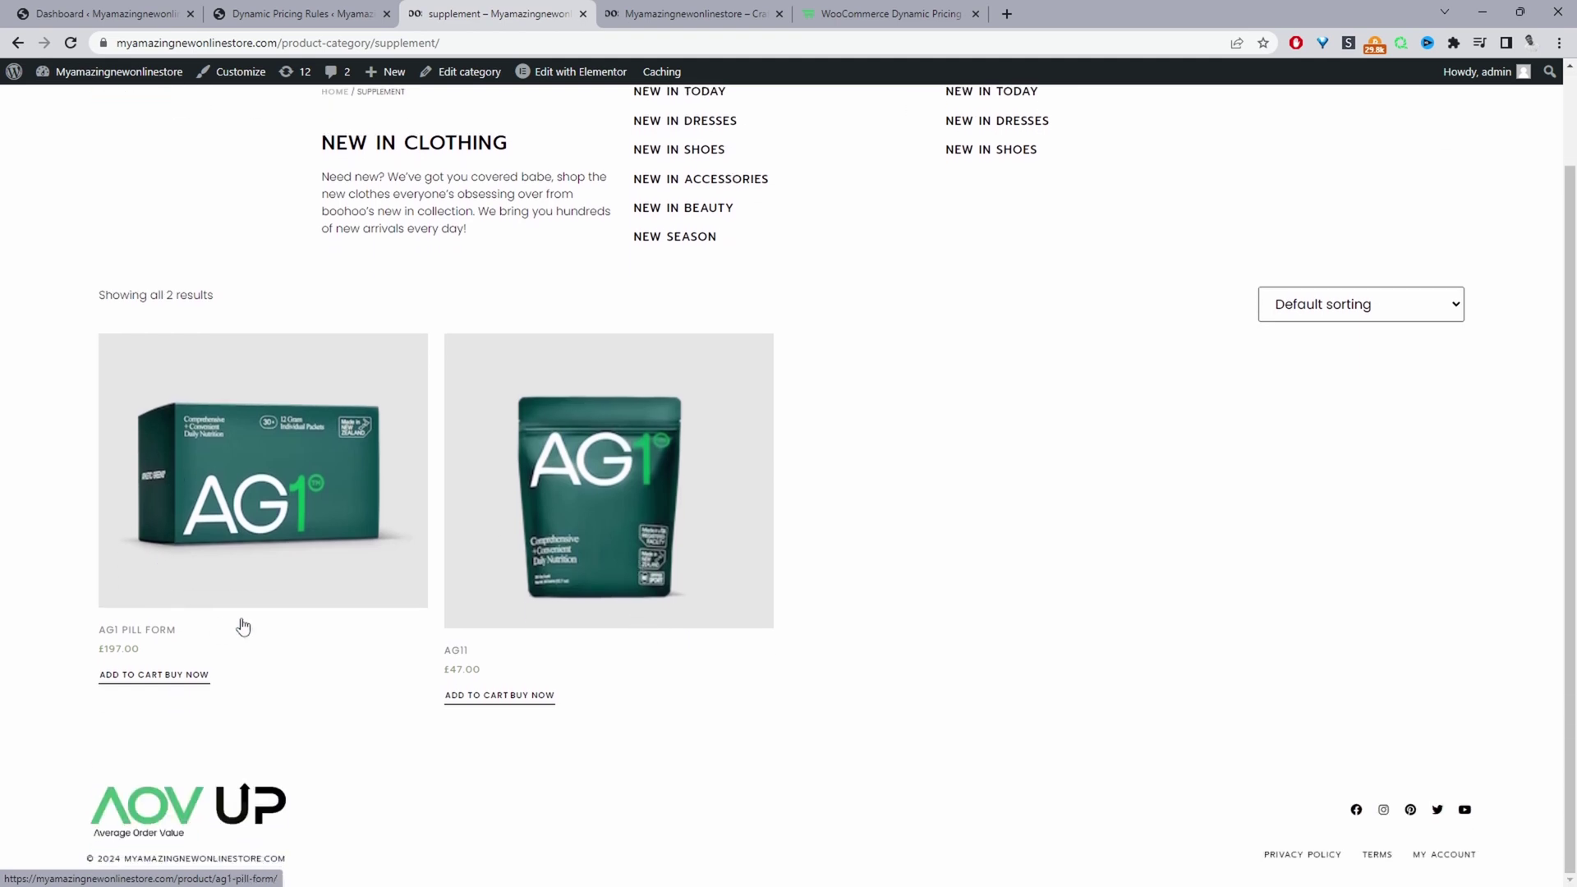
{"action": "left_click", "coordinate": [155, 687]}
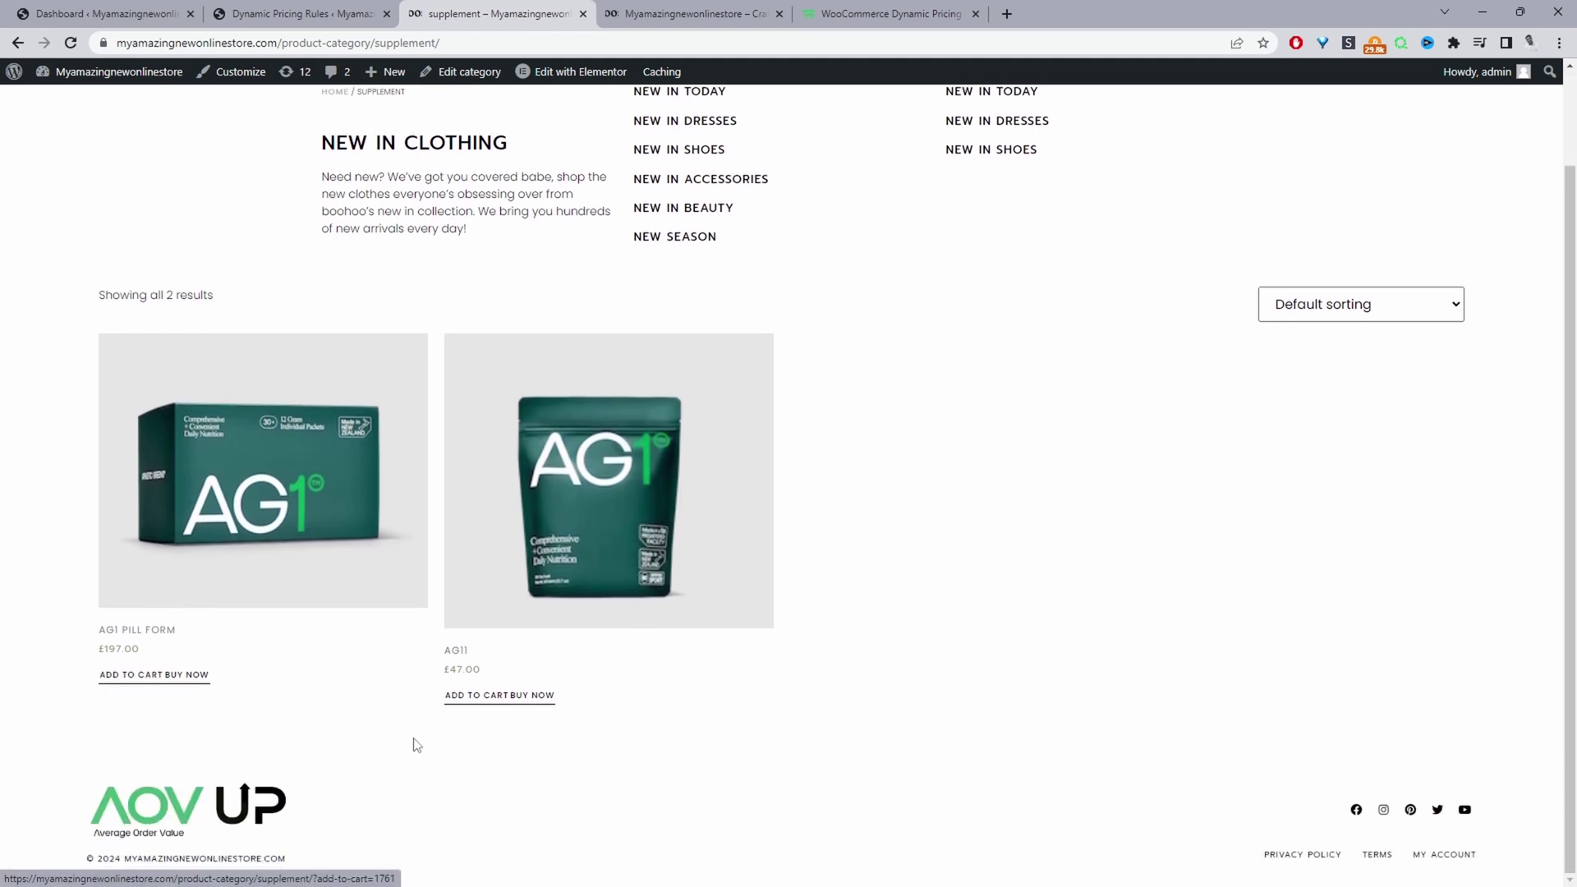
{"action": "left_click", "coordinate": [122, 682]}
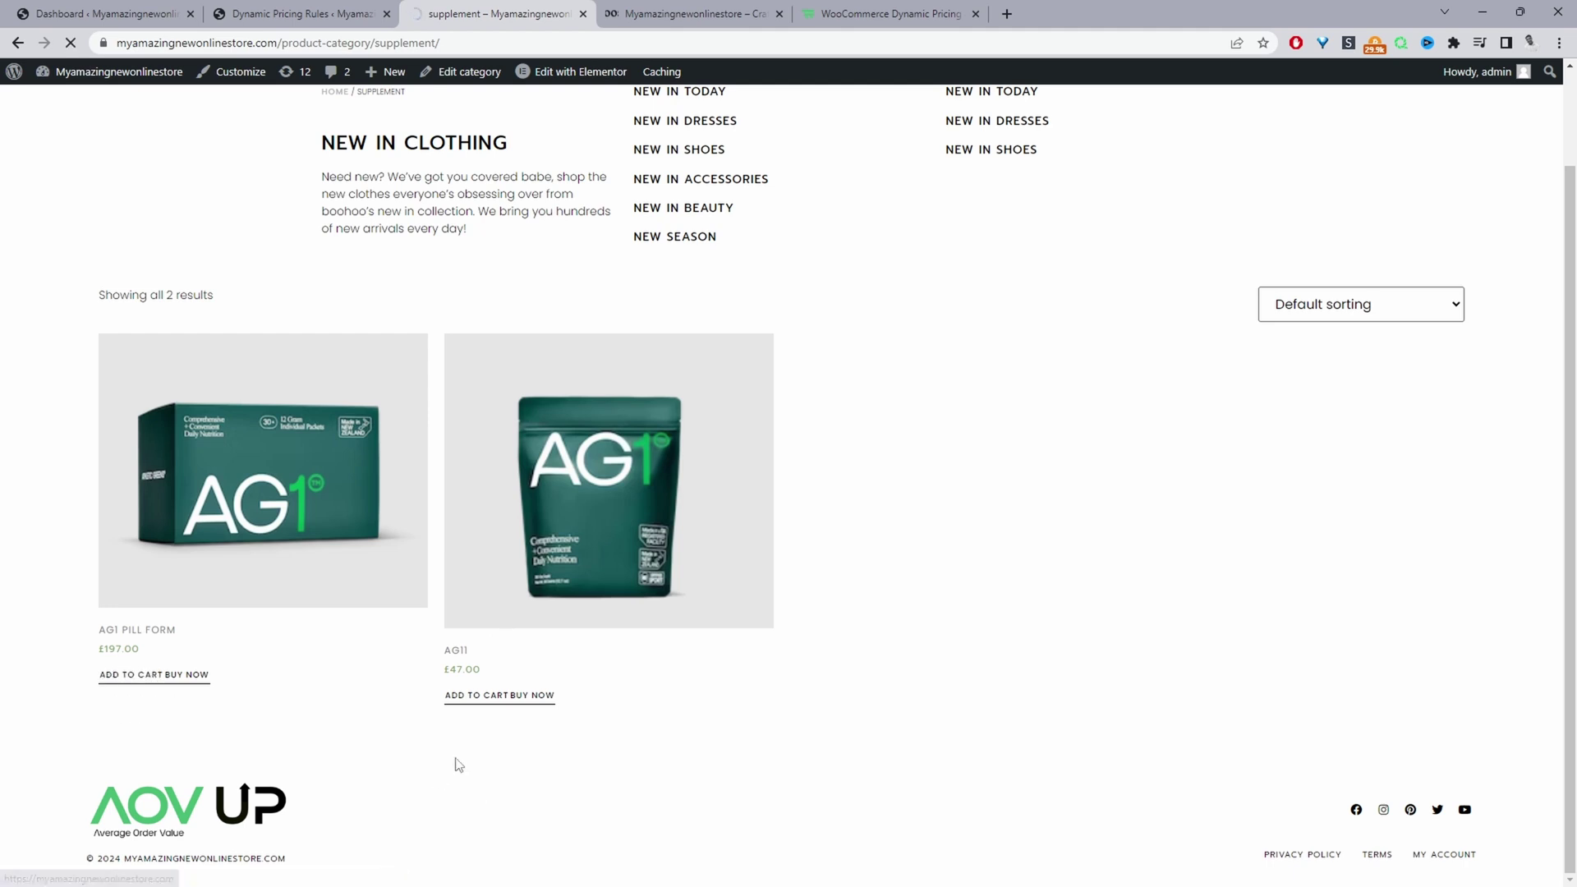
{"action": "left_click", "coordinate": [39, 98]}
Step: Add AG11 to the cart and confirm the £197.00 subtotal
{"action": "scroll", "coordinate": [450, 696], "scroll_direction": "down", "scroll_amount": 2}
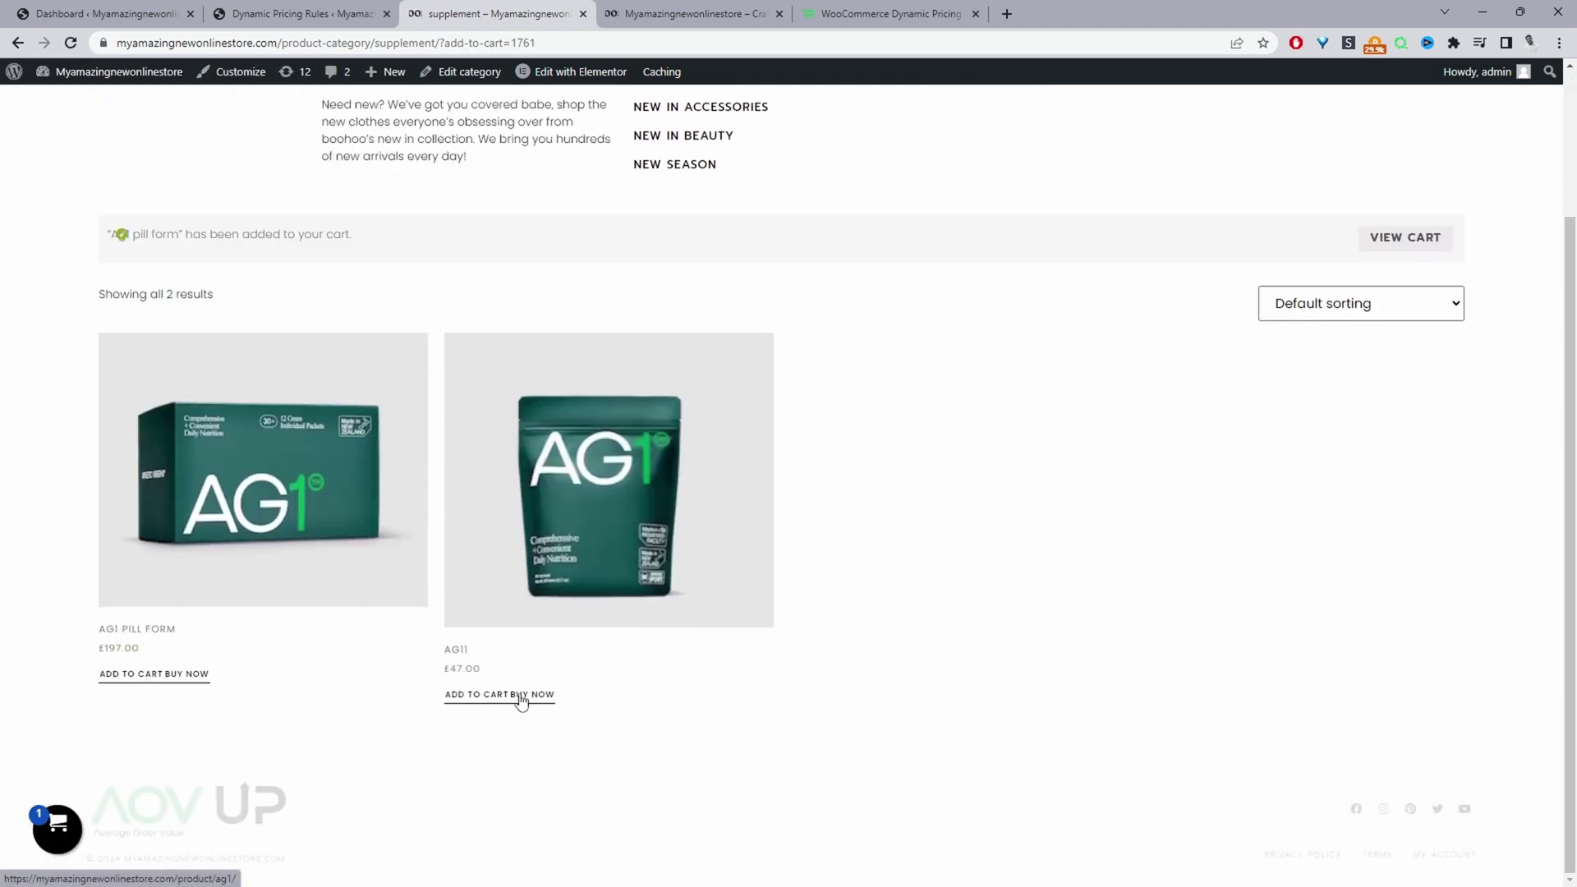
{"action": "left_click", "coordinate": [465, 704]}
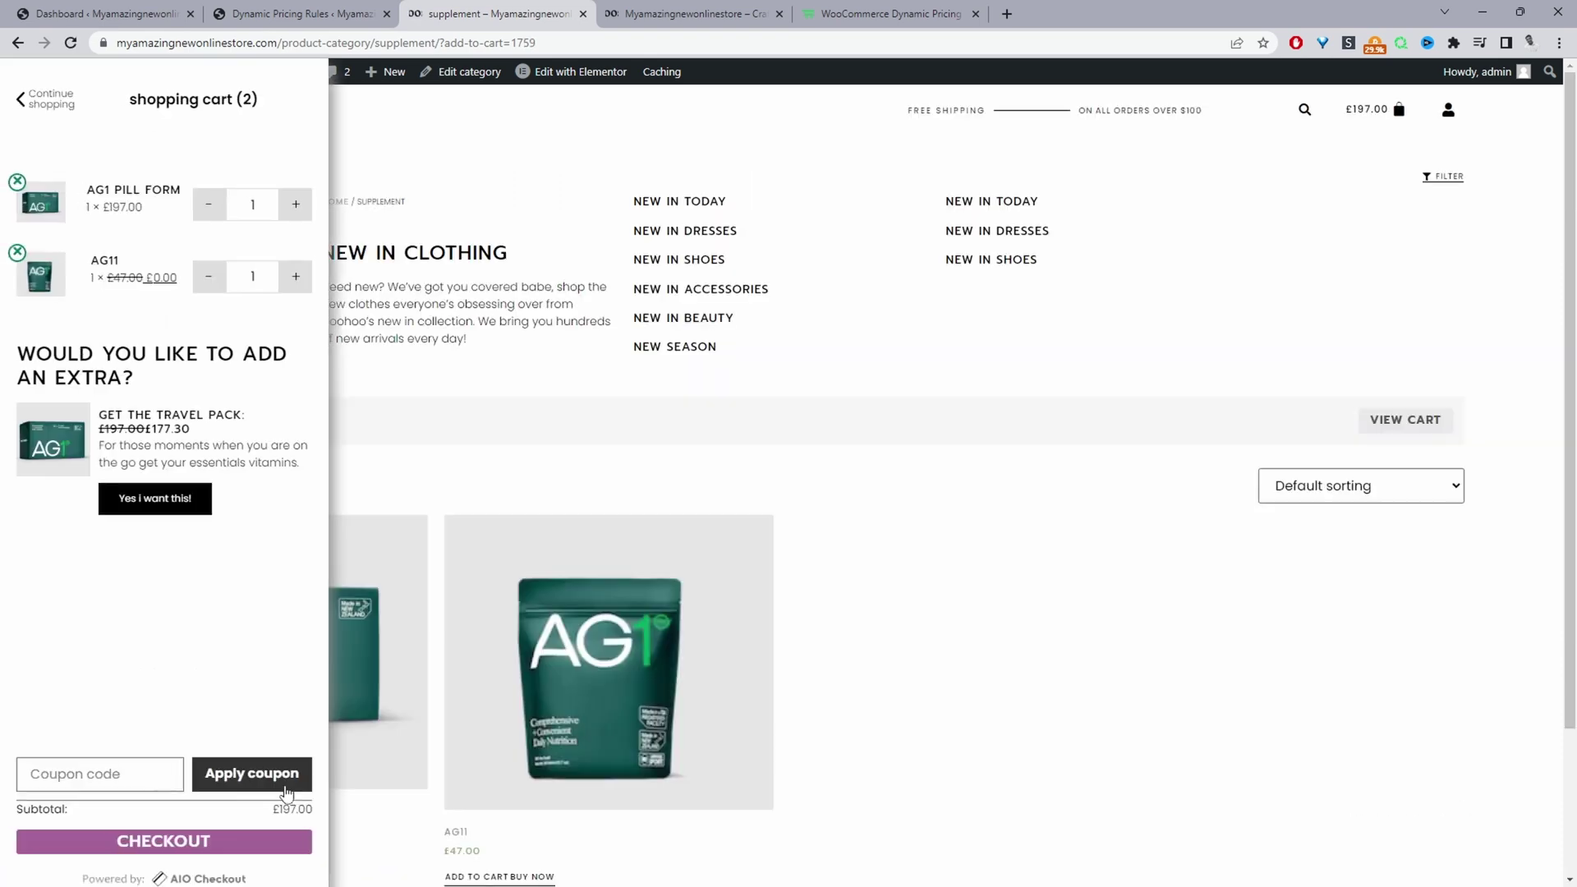
{"action": "left_click_drag", "start_coordinate": [280, 809], "coordinate": [297, 810]}
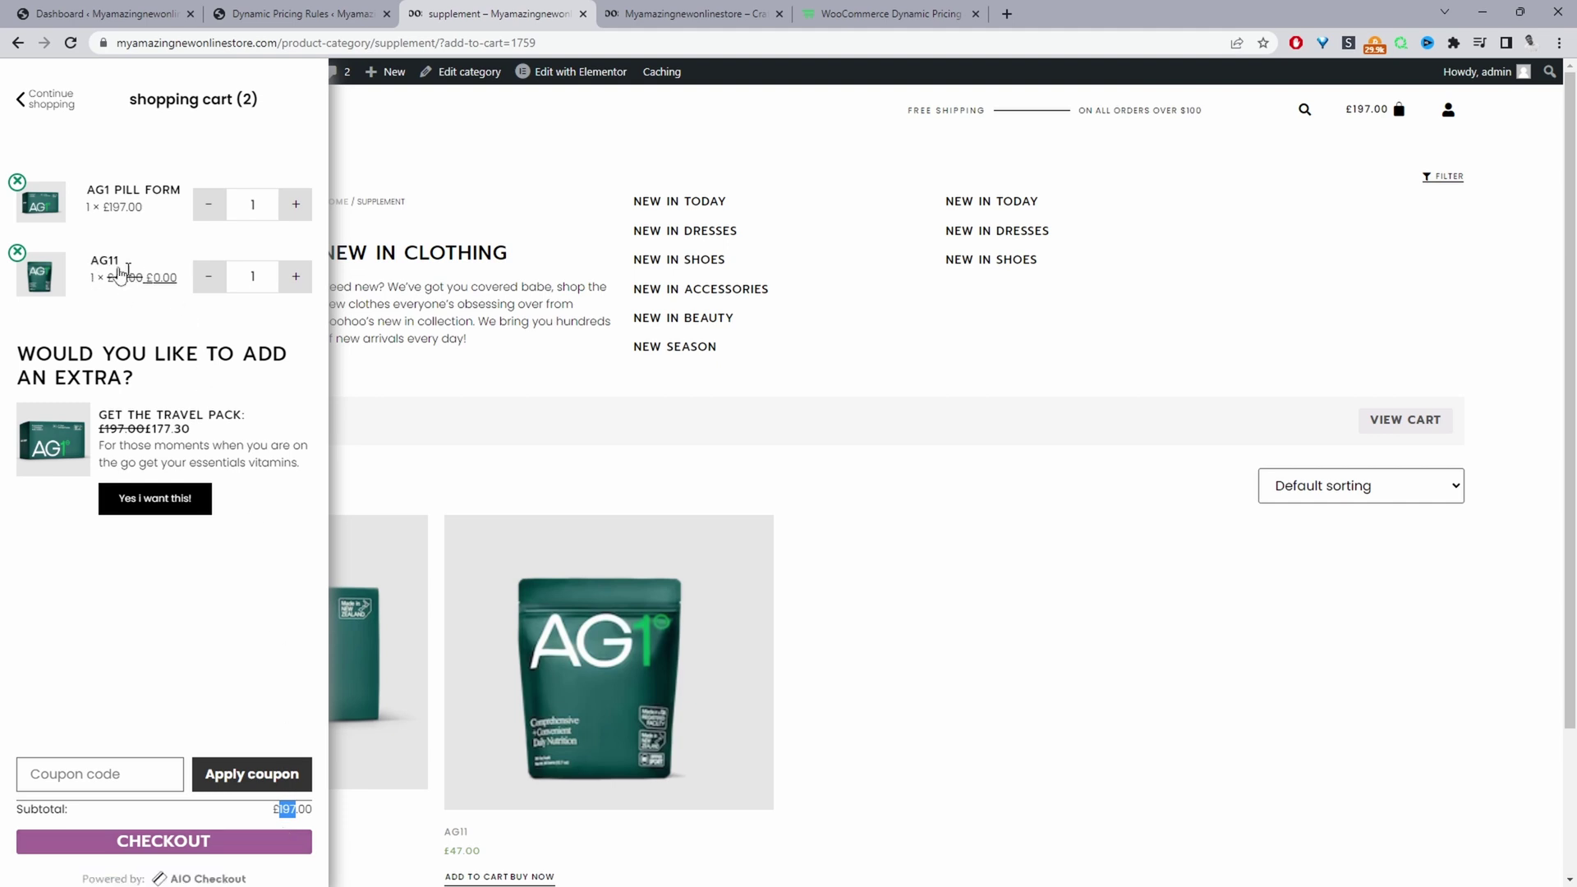
{"action": "left_click", "coordinate": [575, 401]}
{"action": "scroll", "coordinate": [431, 500], "scroll_direction": "down", "scroll_amount": 3}
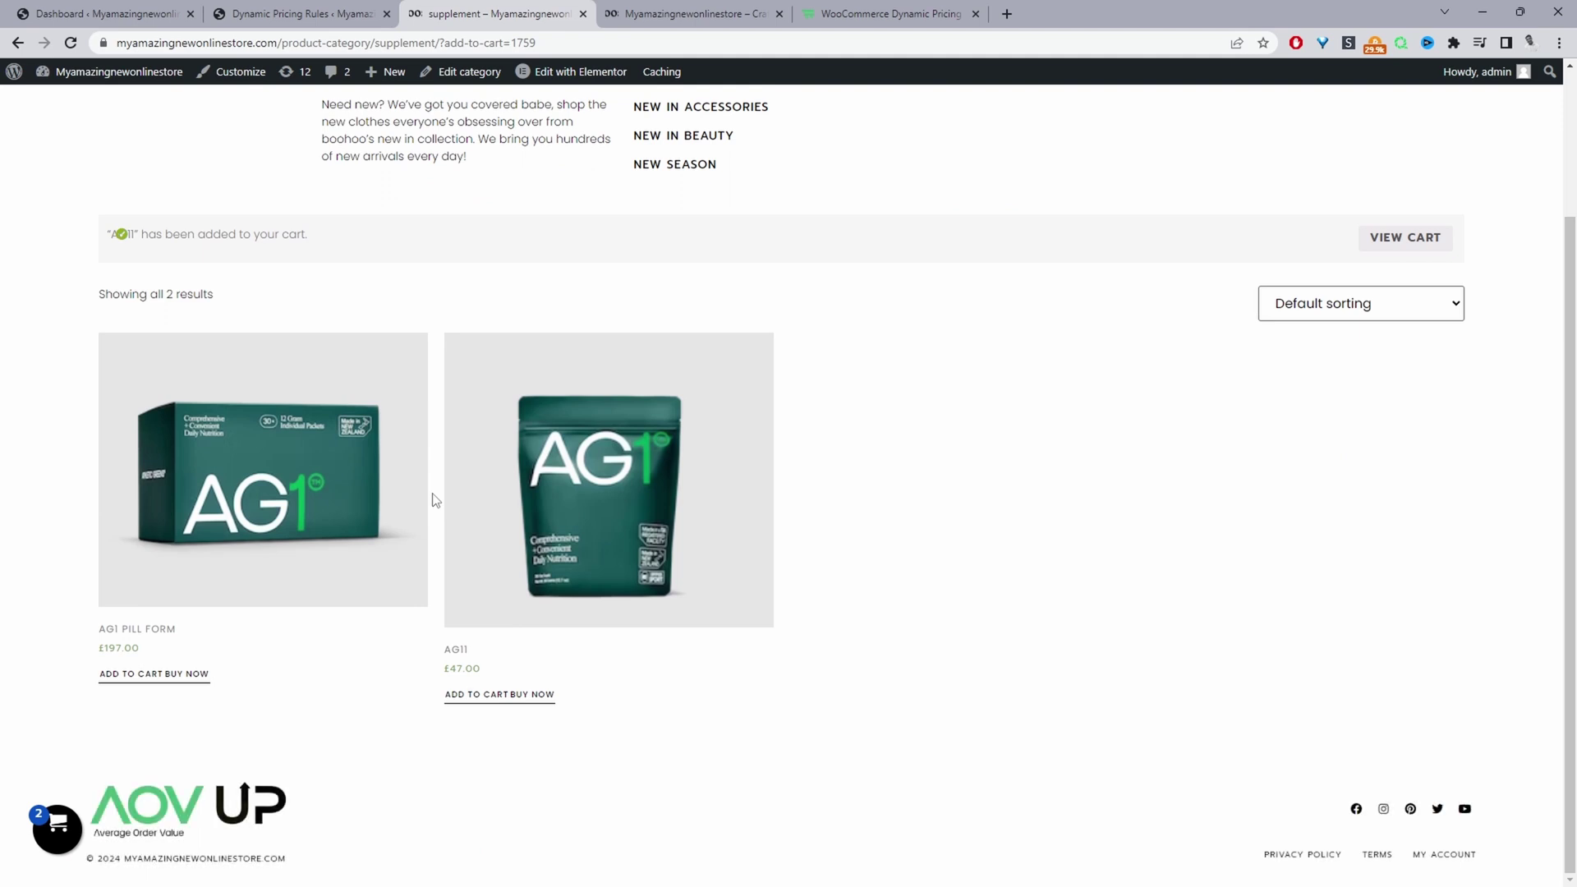
Step: Open the admin Dashboard in a new tab and publish a new coupon coded 'bogo'
{"action": "mouse_move", "coordinate": [156, 72]}
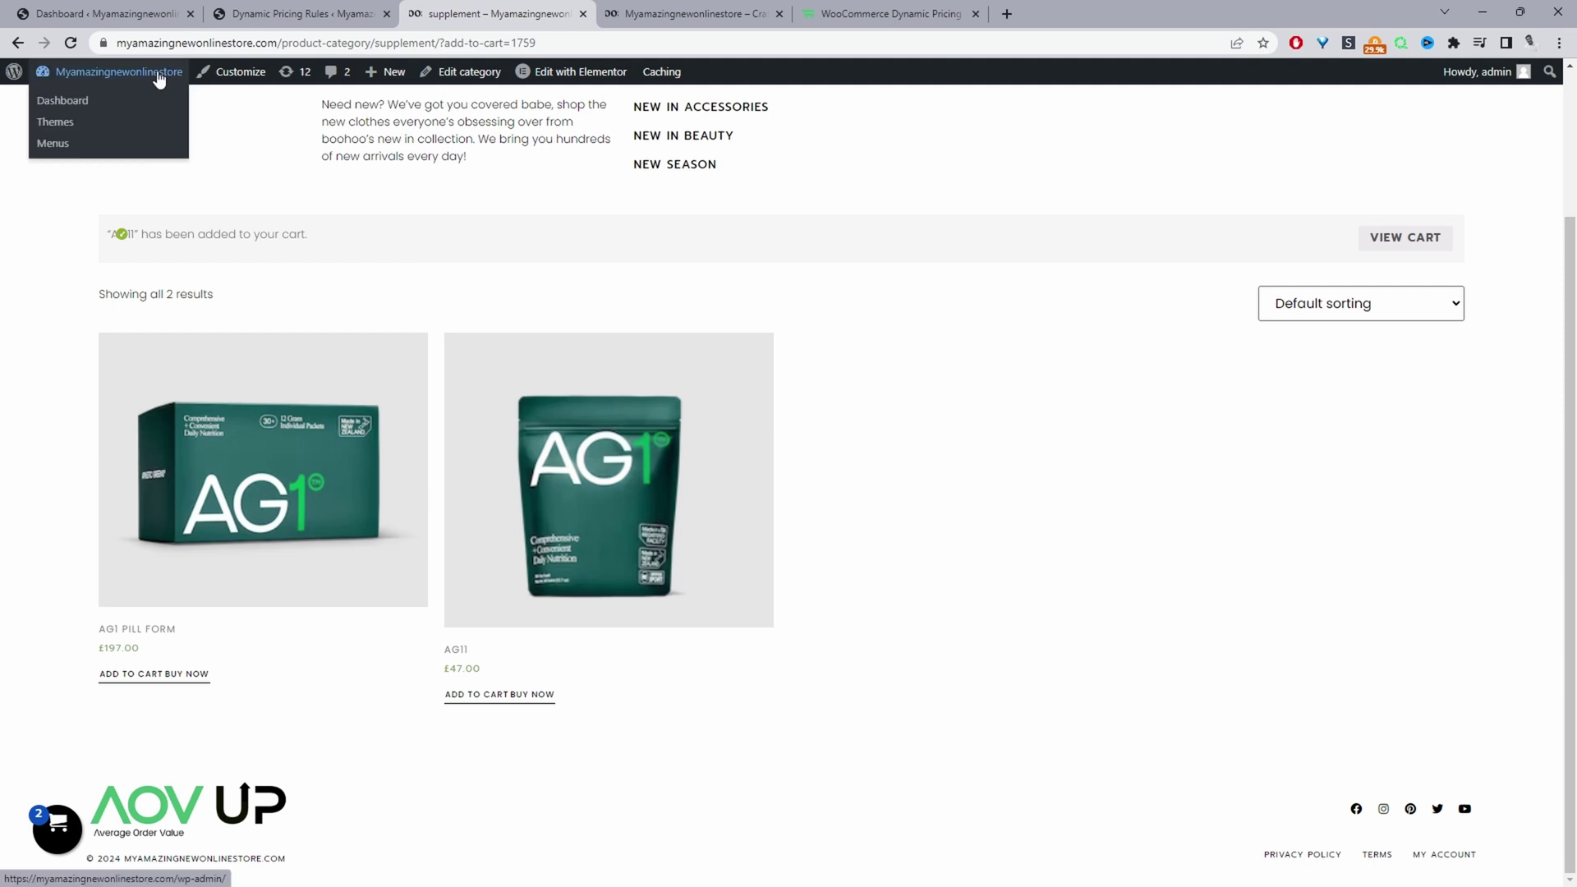
{"action": "middle_click", "coordinate": [115, 100]}
{"action": "left_click", "coordinate": [636, 14]}
{"action": "mouse_move", "coordinate": [73, 440]}
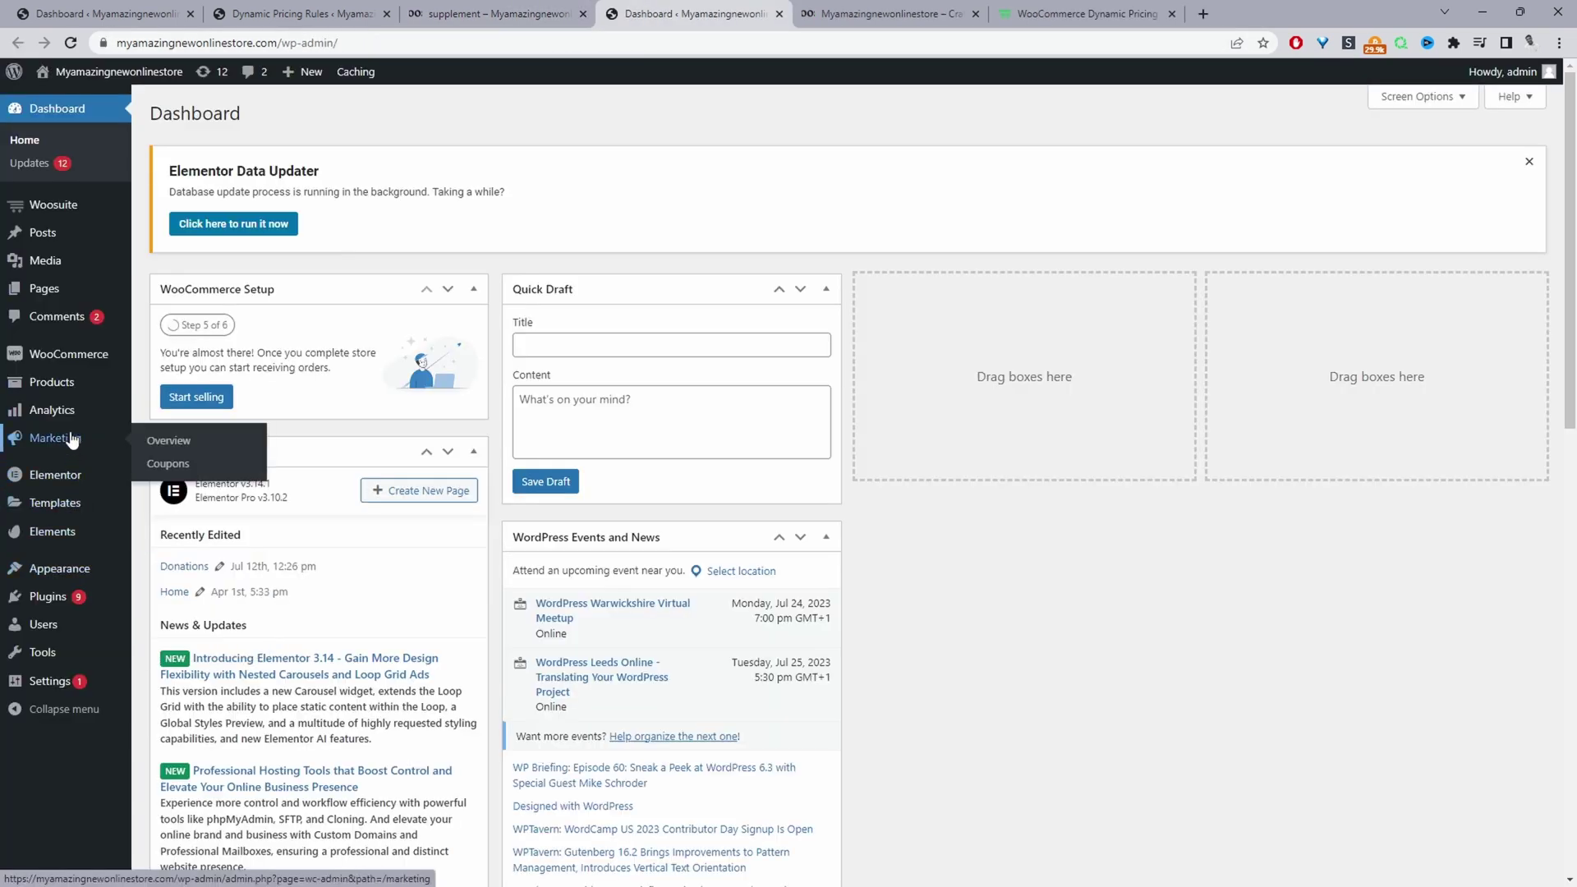
{"action": "left_click", "coordinate": [181, 466]}
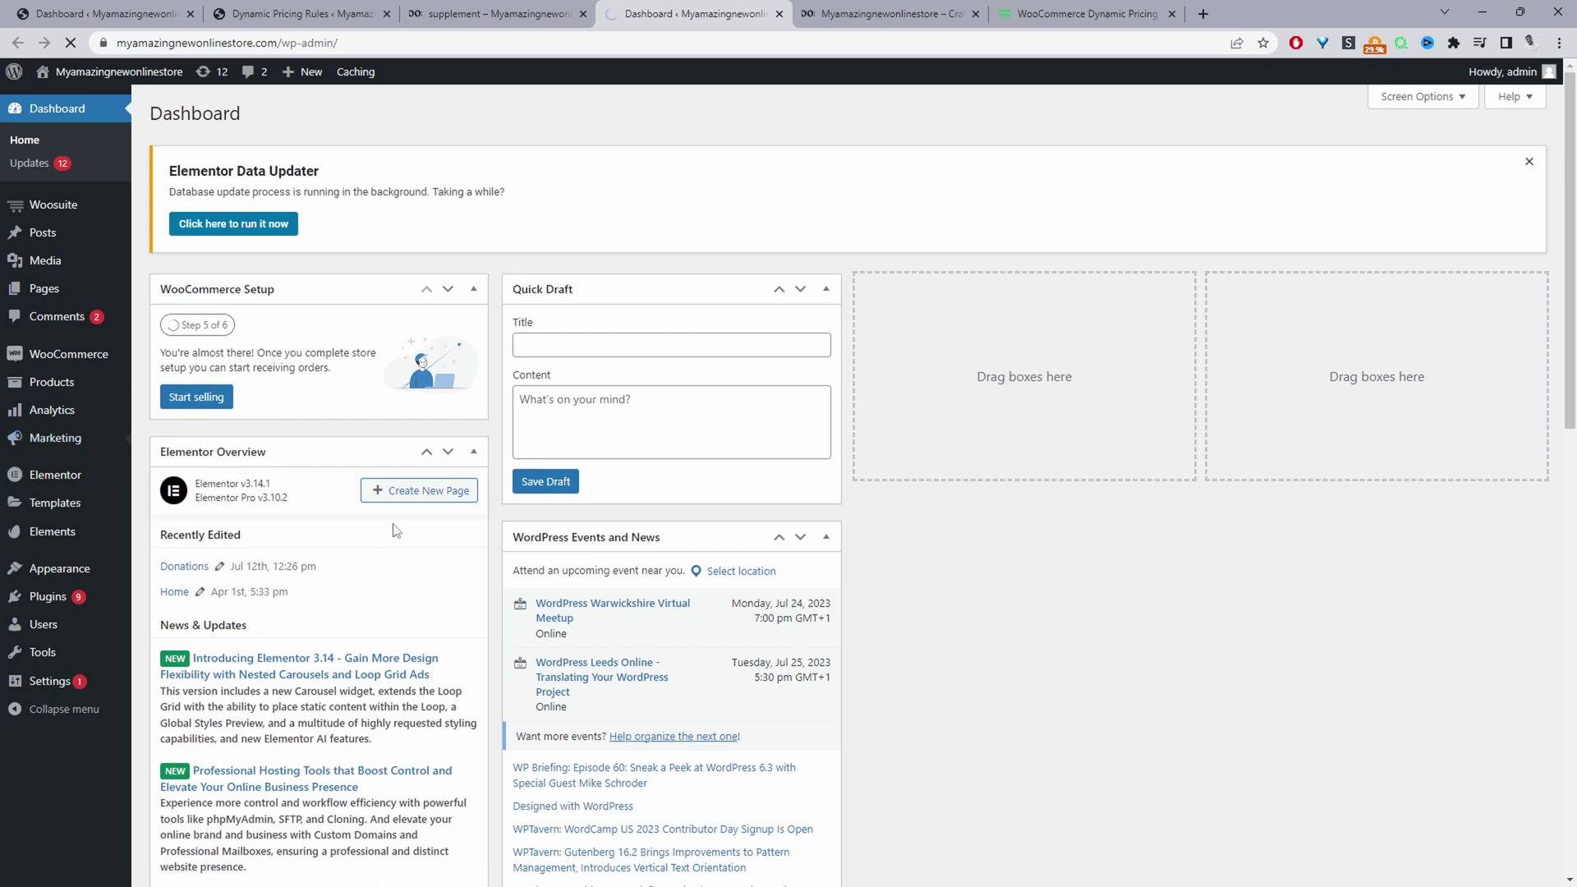
{"action": "left_click", "coordinate": [268, 362]}
{"action": "type", "text": "bogo"}
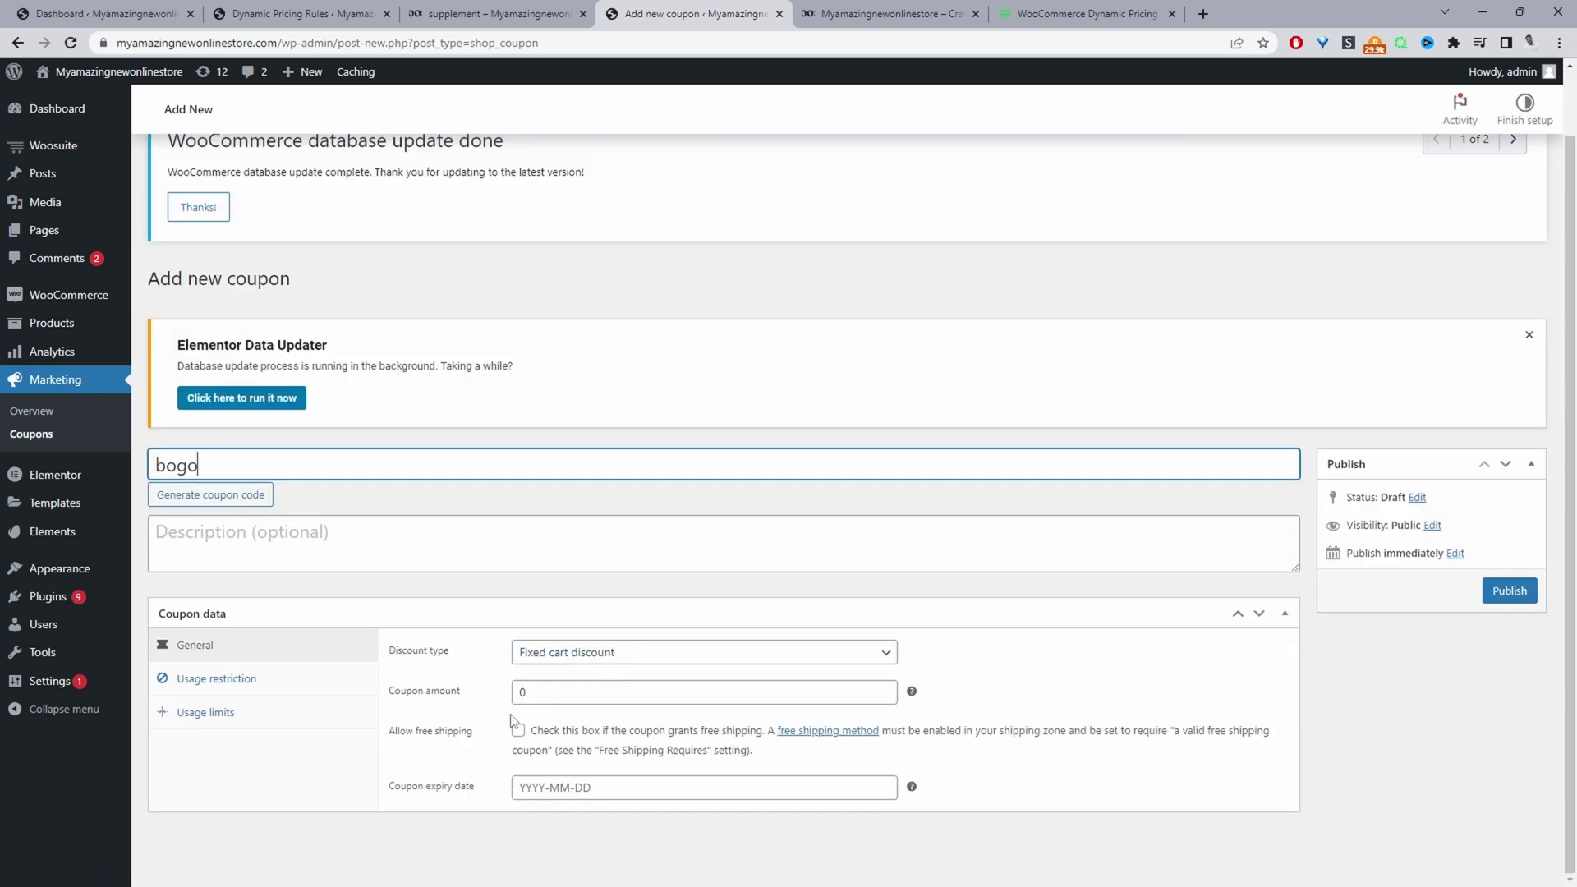
{"action": "left_click", "coordinate": [1508, 591]}
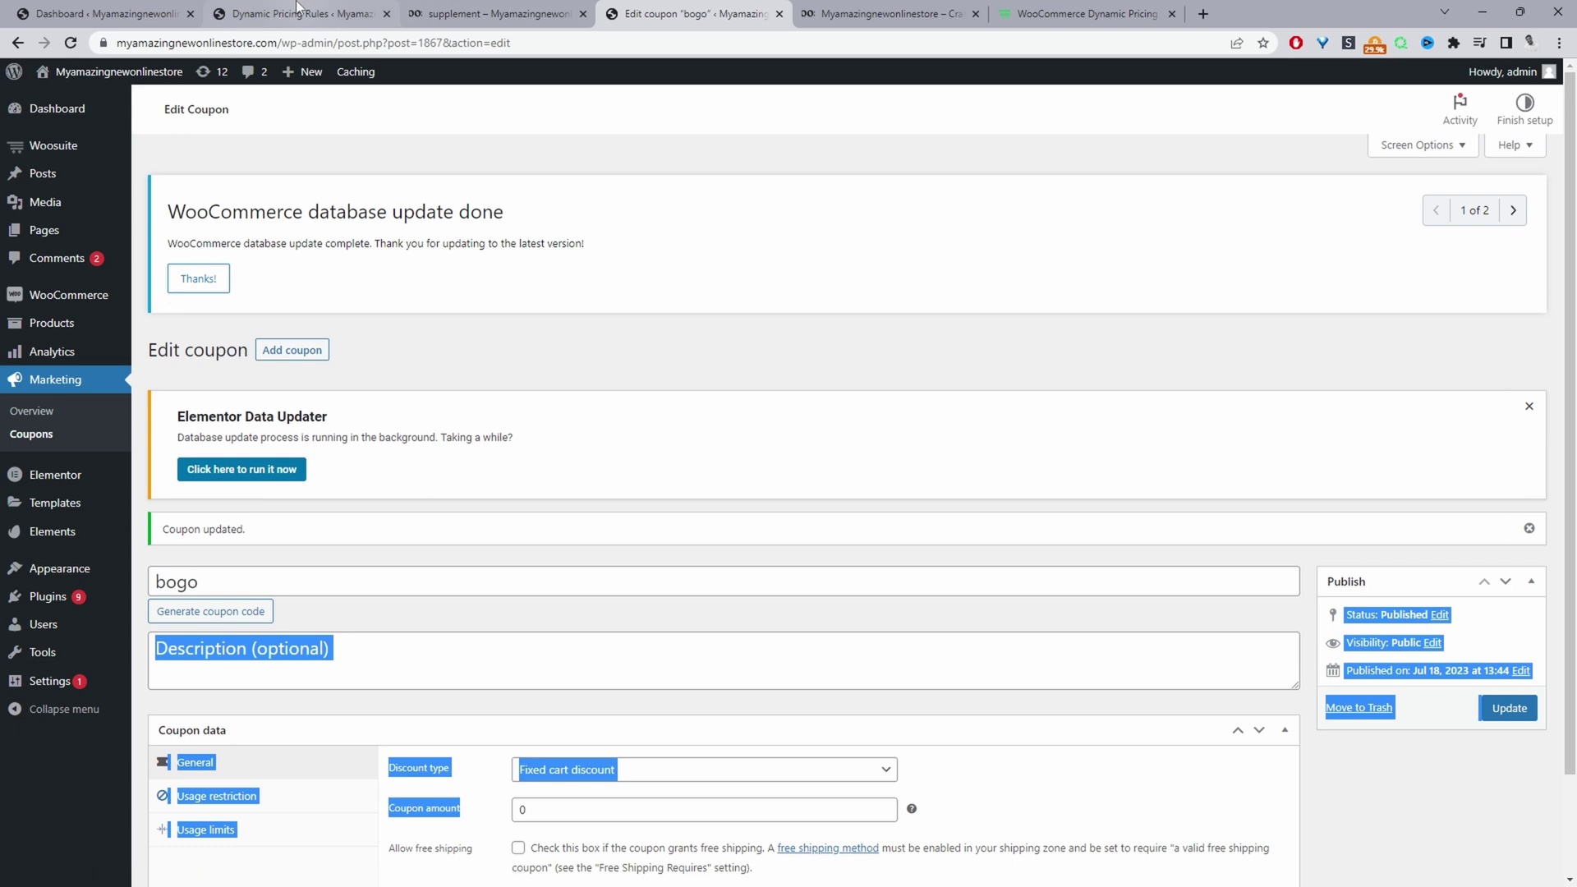
Step: Return to the Dynamic Pricing Rules tab and reload the page
{"action": "left_click", "coordinate": [298, 8]}
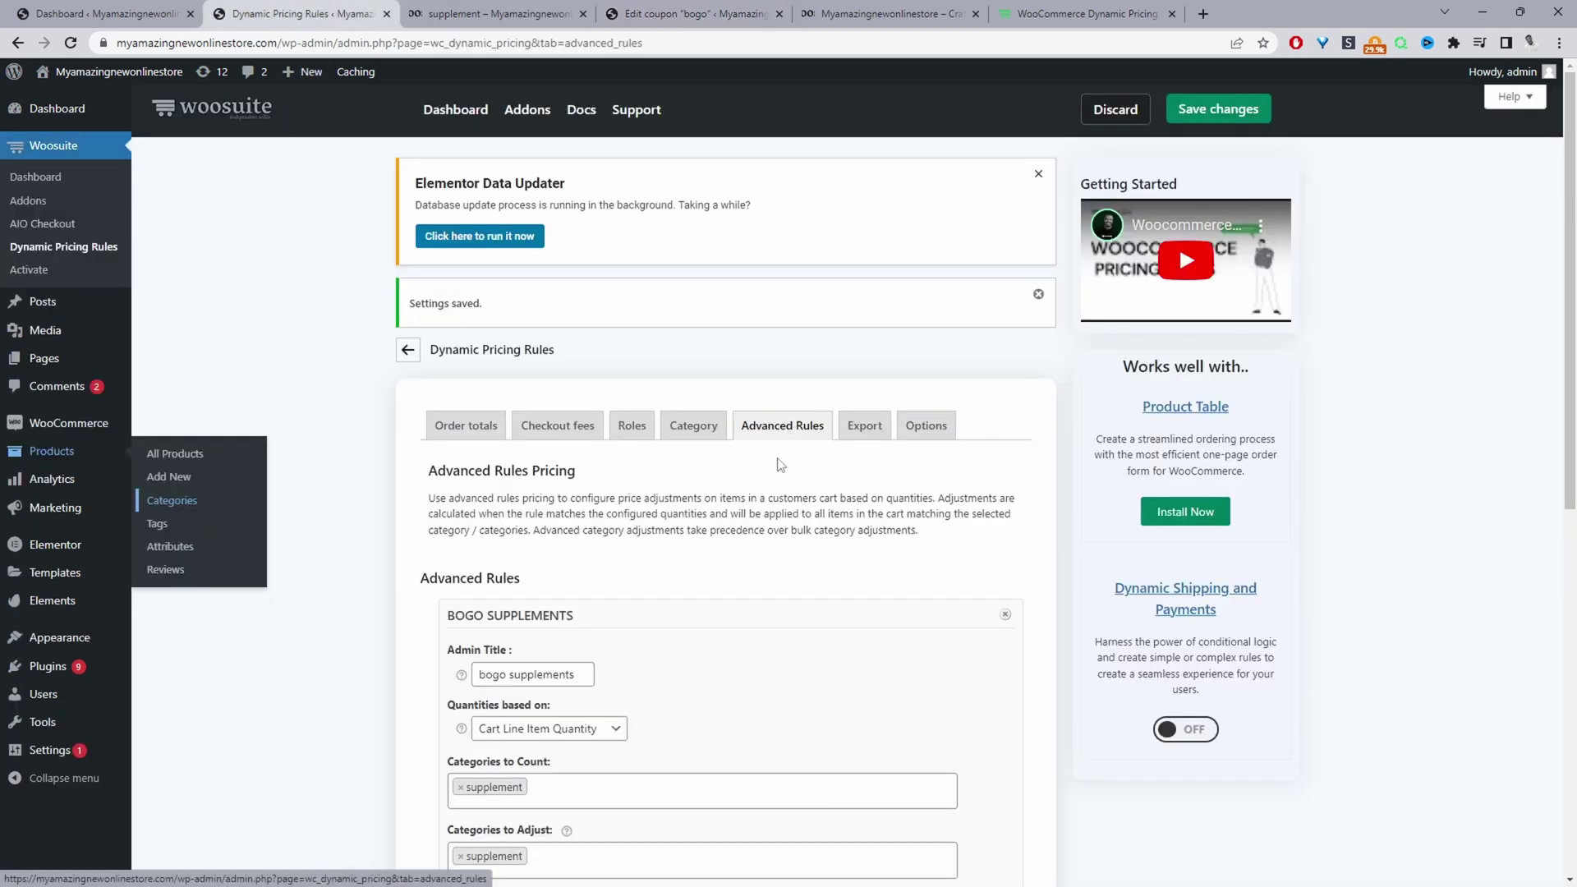
{"action": "scroll", "coordinate": [801, 471], "scroll_direction": "down", "scroll_amount": 4}
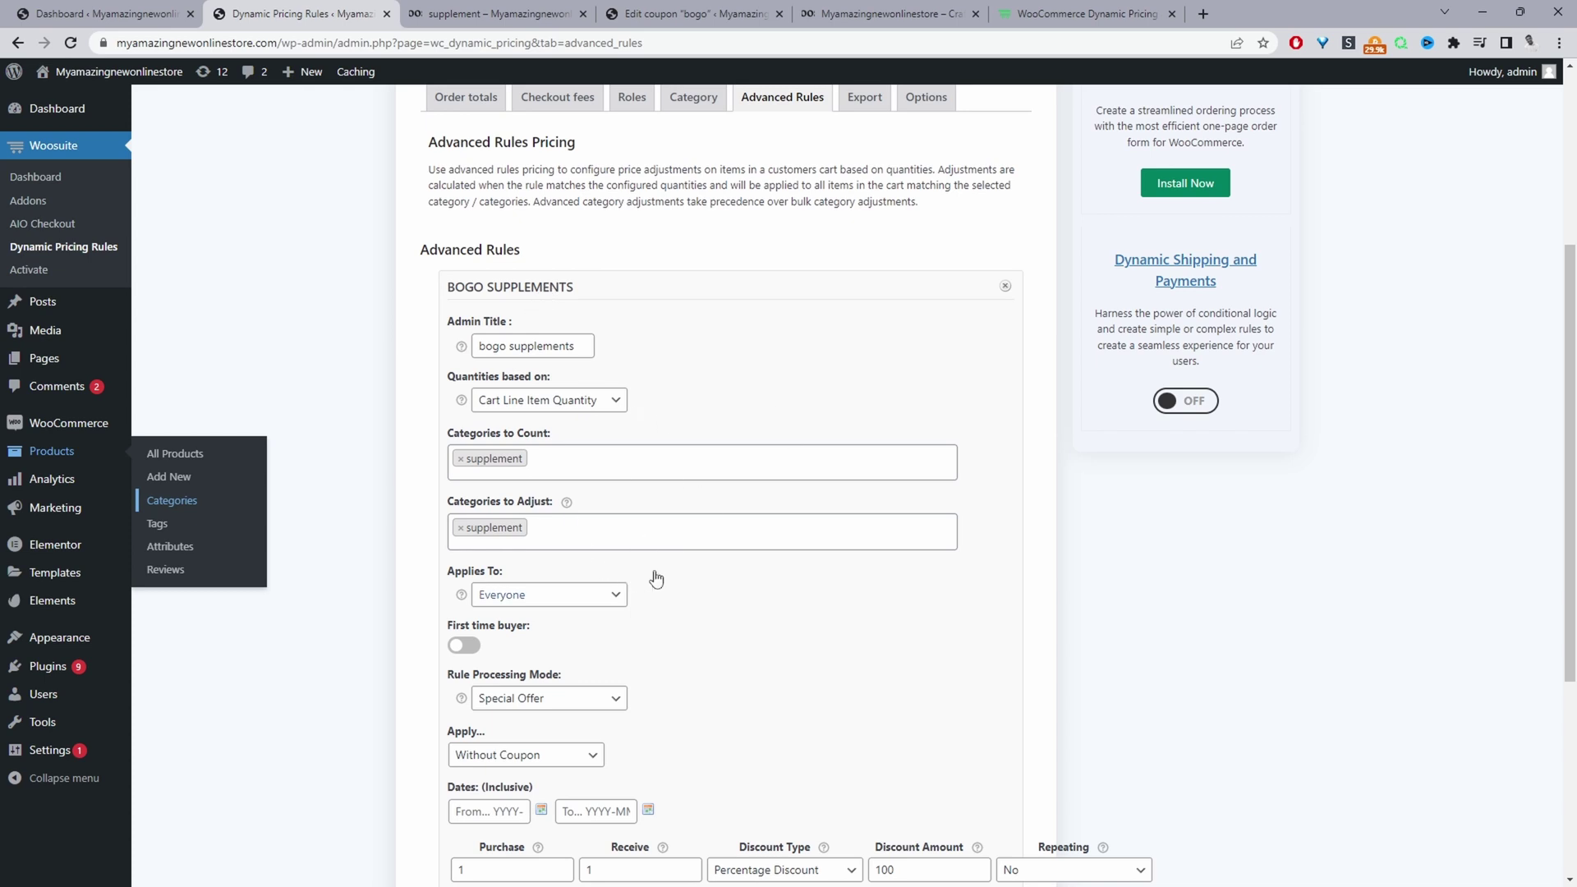
{"action": "left_click", "coordinate": [71, 43]}
{"action": "scroll", "coordinate": [1278, 552], "scroll_direction": "down", "scroll_amount": 4}
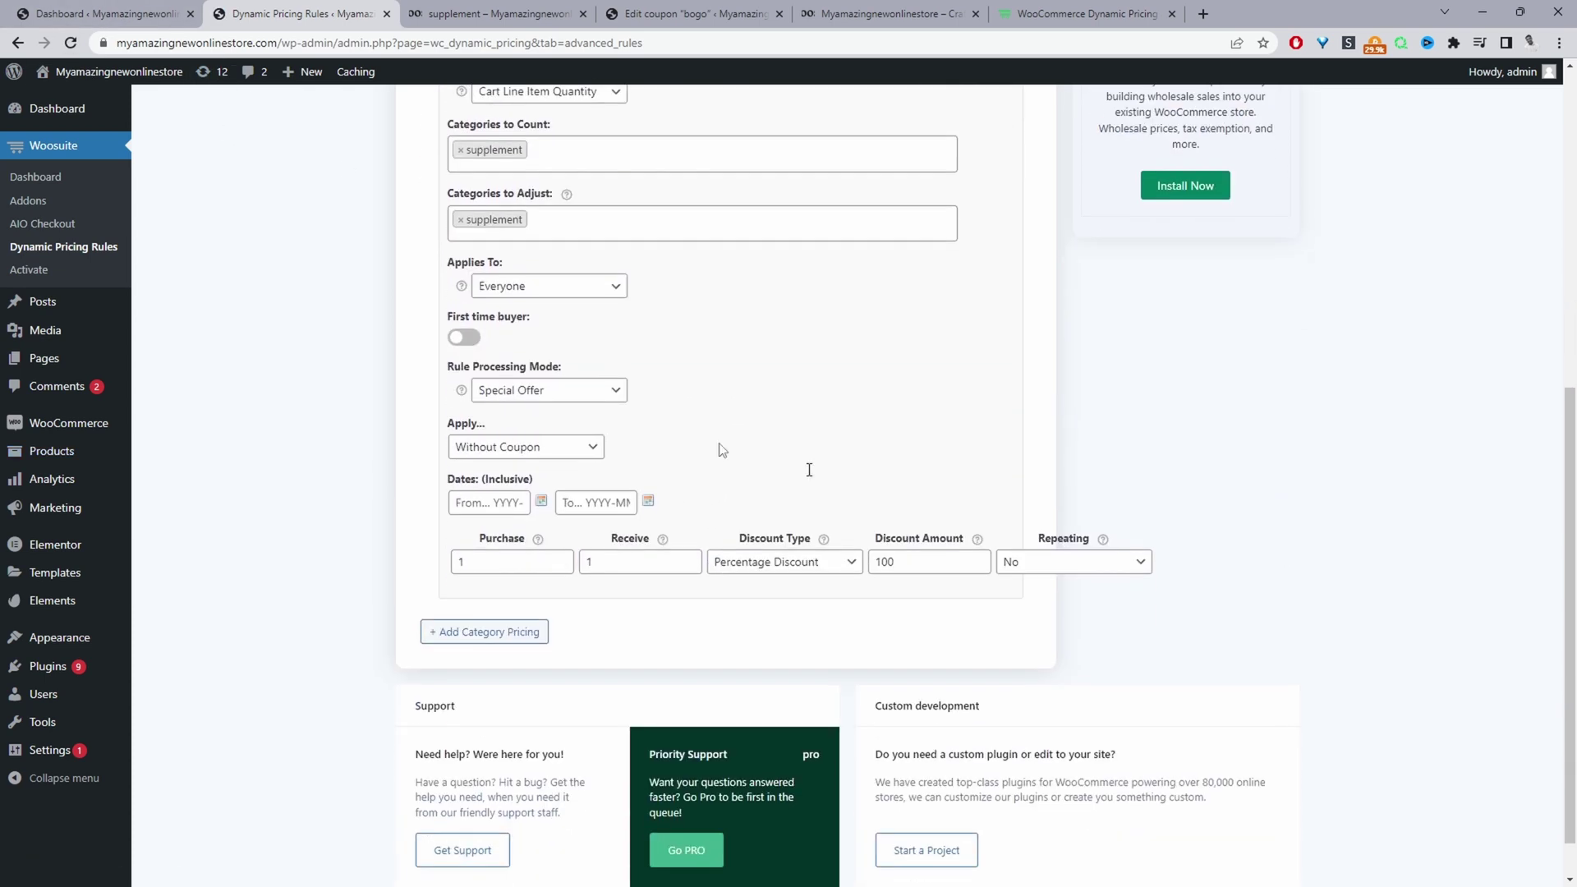
Step: Set the rule to apply With Coupon using 'bogo' and save changes
{"action": "left_click", "coordinate": [489, 452]}
{"action": "left_click", "coordinate": [501, 486]}
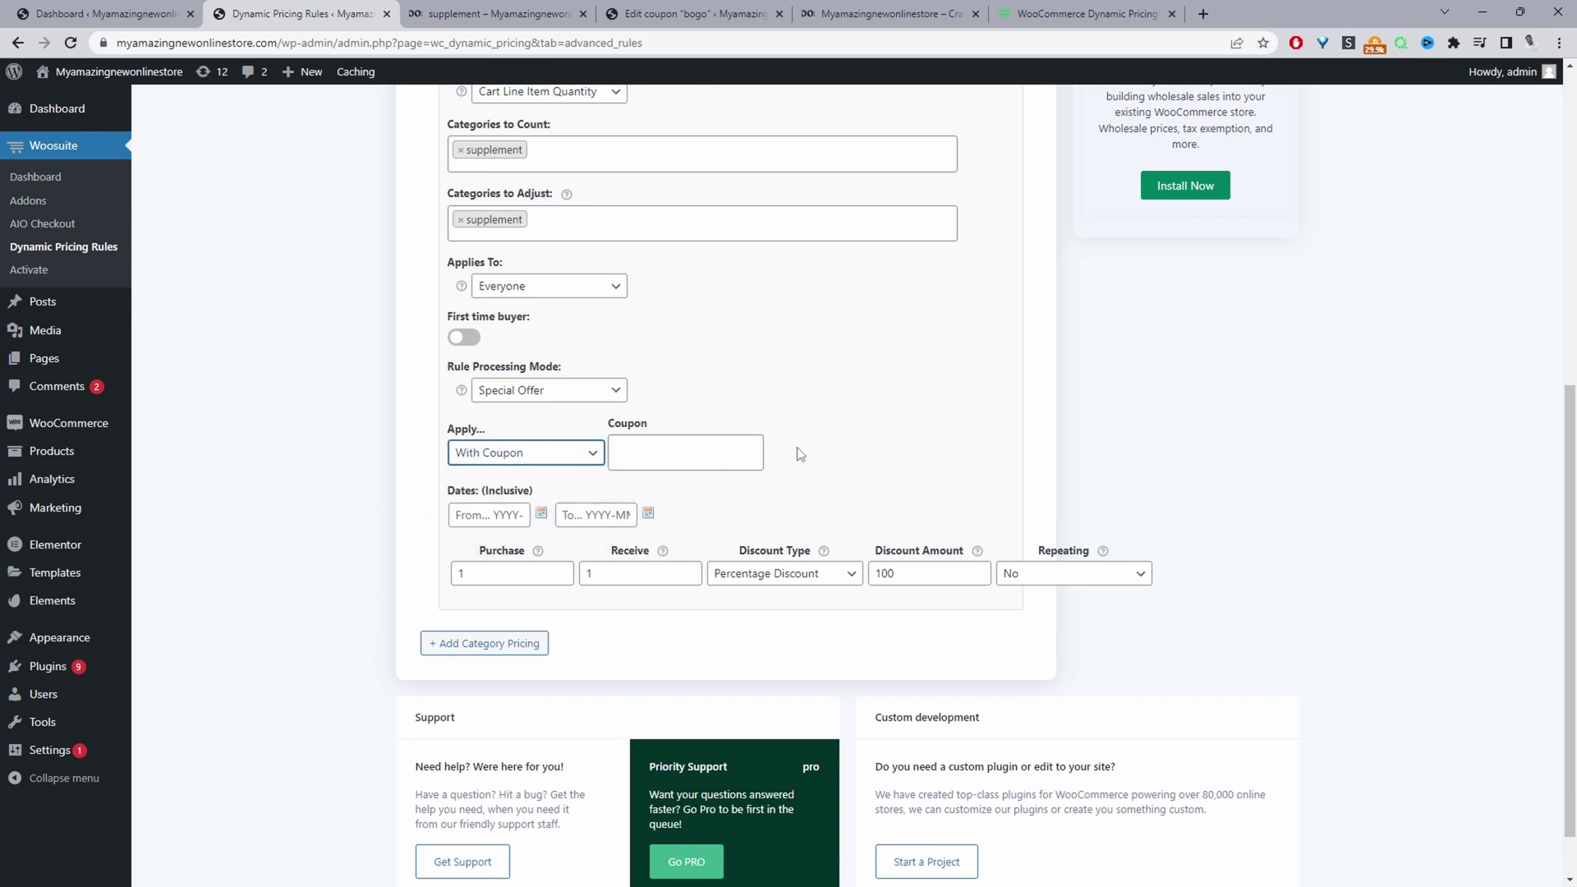
{"action": "left_click", "coordinate": [685, 452]}
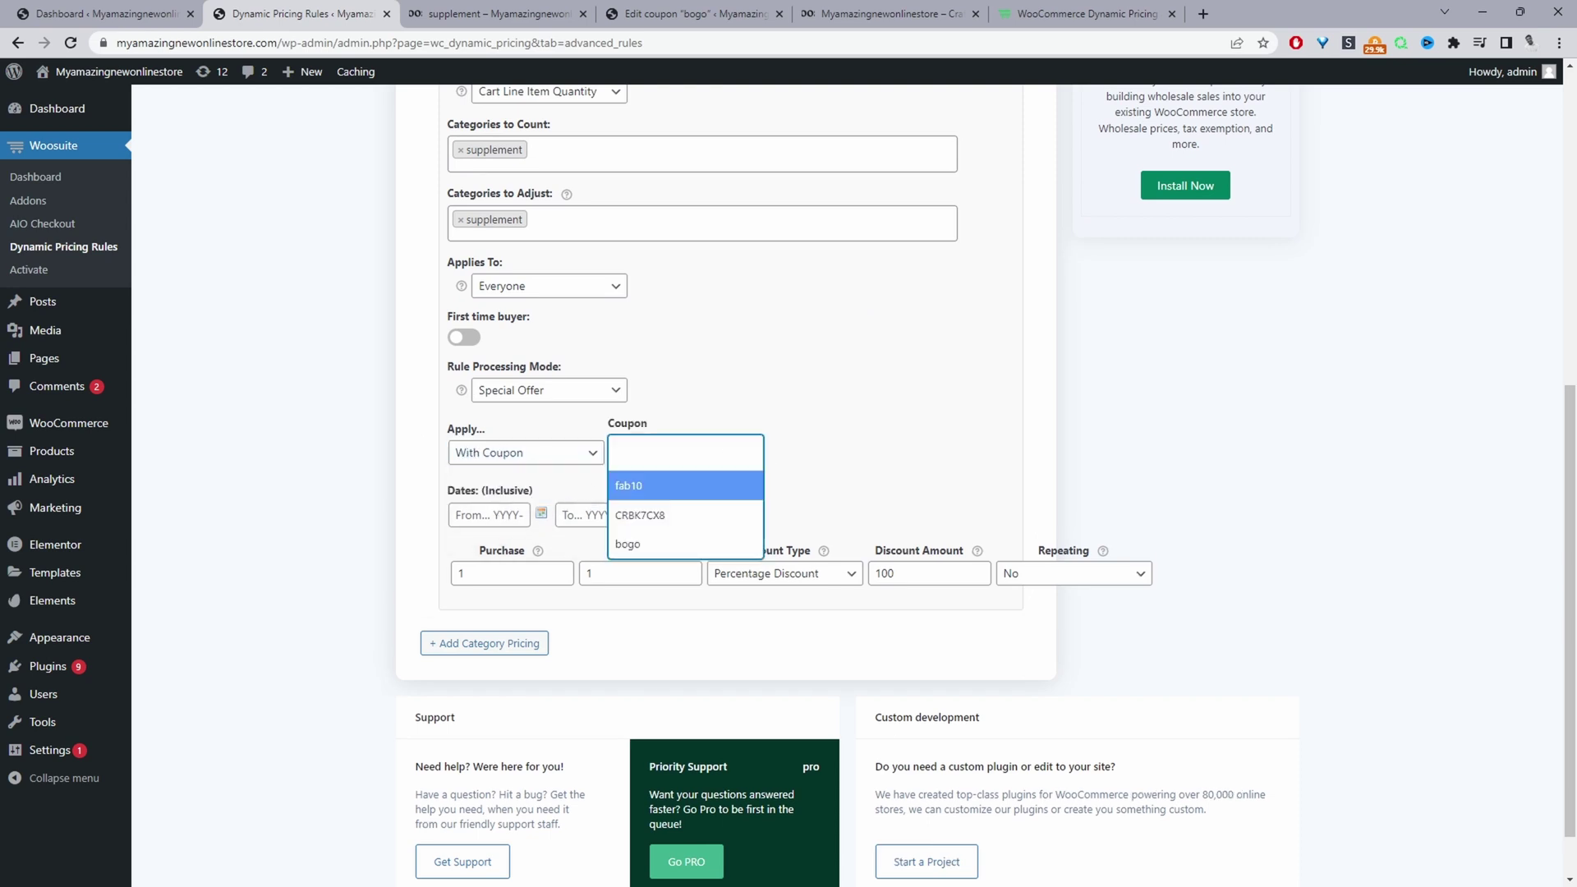
{"action": "left_click", "coordinate": [645, 556]}
{"action": "left_click", "coordinate": [1226, 501]}
{"action": "scroll", "coordinate": [1227, 328], "scroll_direction": "up", "scroll_amount": 7}
{"action": "left_click", "coordinate": [1225, 115]}
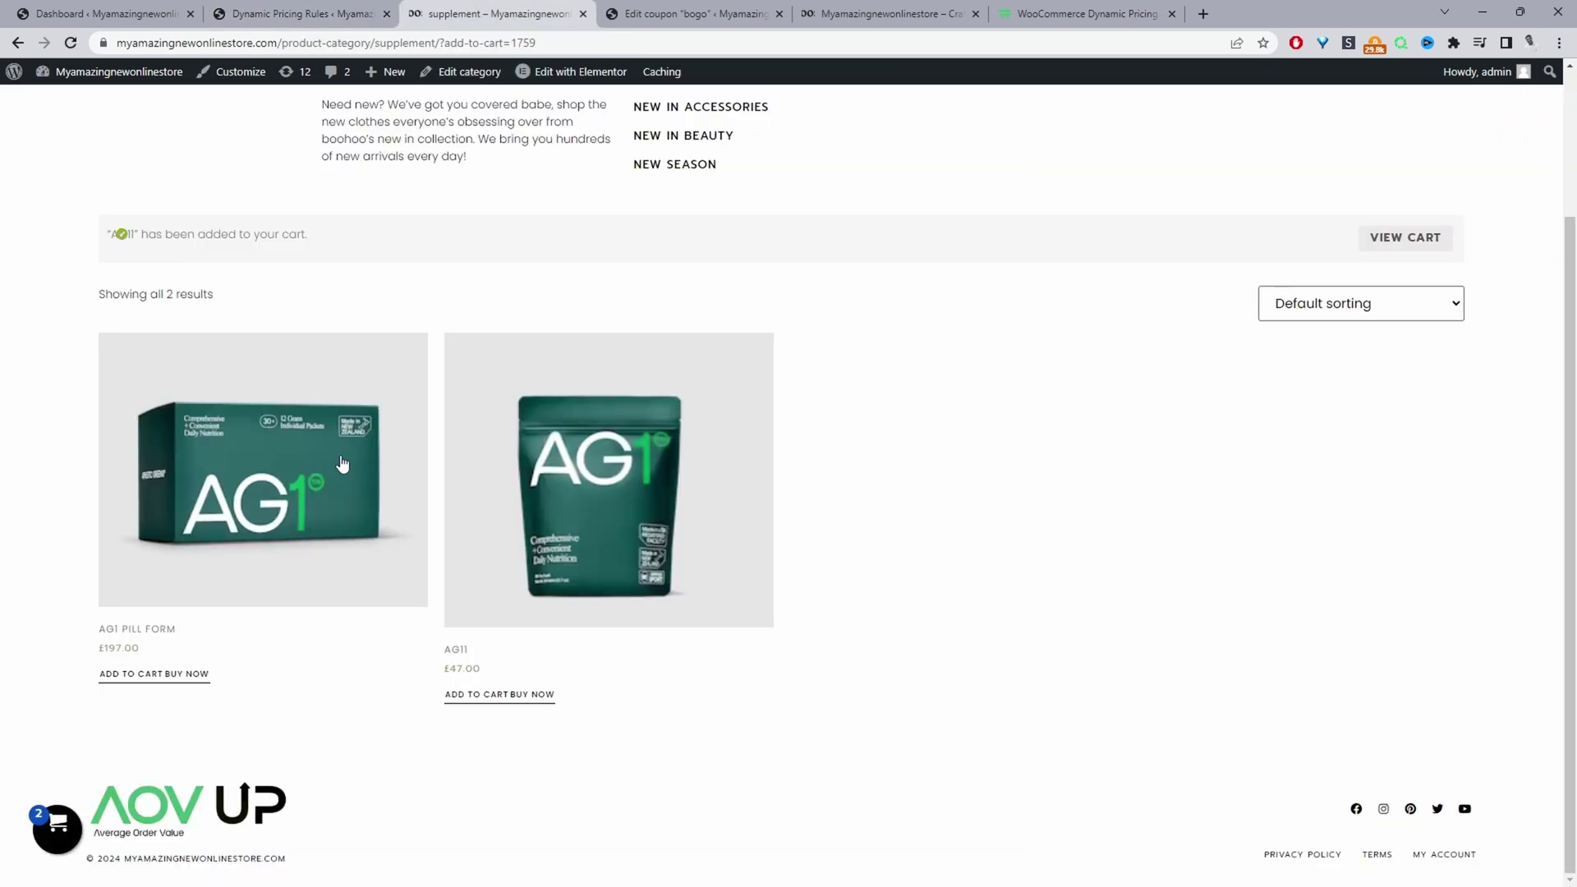
Step: Reload the supplement shop and check the cart subtotal of £244.00 before any discount
{"action": "key", "text": "ctrl+Tab"}
{"action": "left_click", "coordinate": [69, 42]}
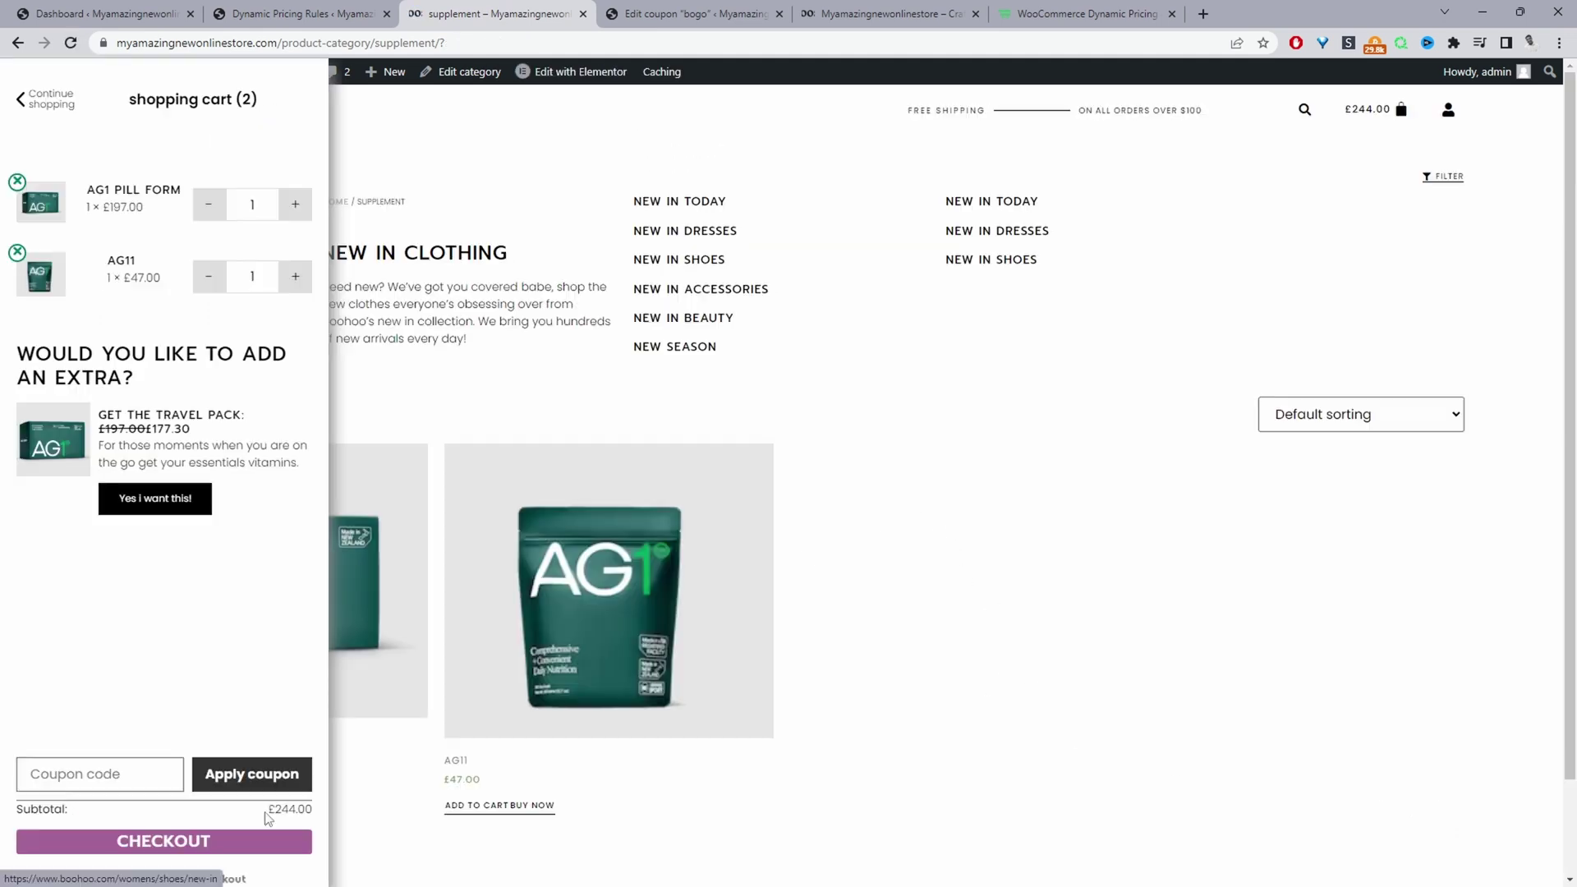
{"action": "left_click_drag", "start_coordinate": [275, 809], "coordinate": [305, 809]}
Step: Enter coupon code 'bogo' so AG11 drops to £0.00 and the subtotal to £197.00
{"action": "left_click", "coordinate": [100, 773]}
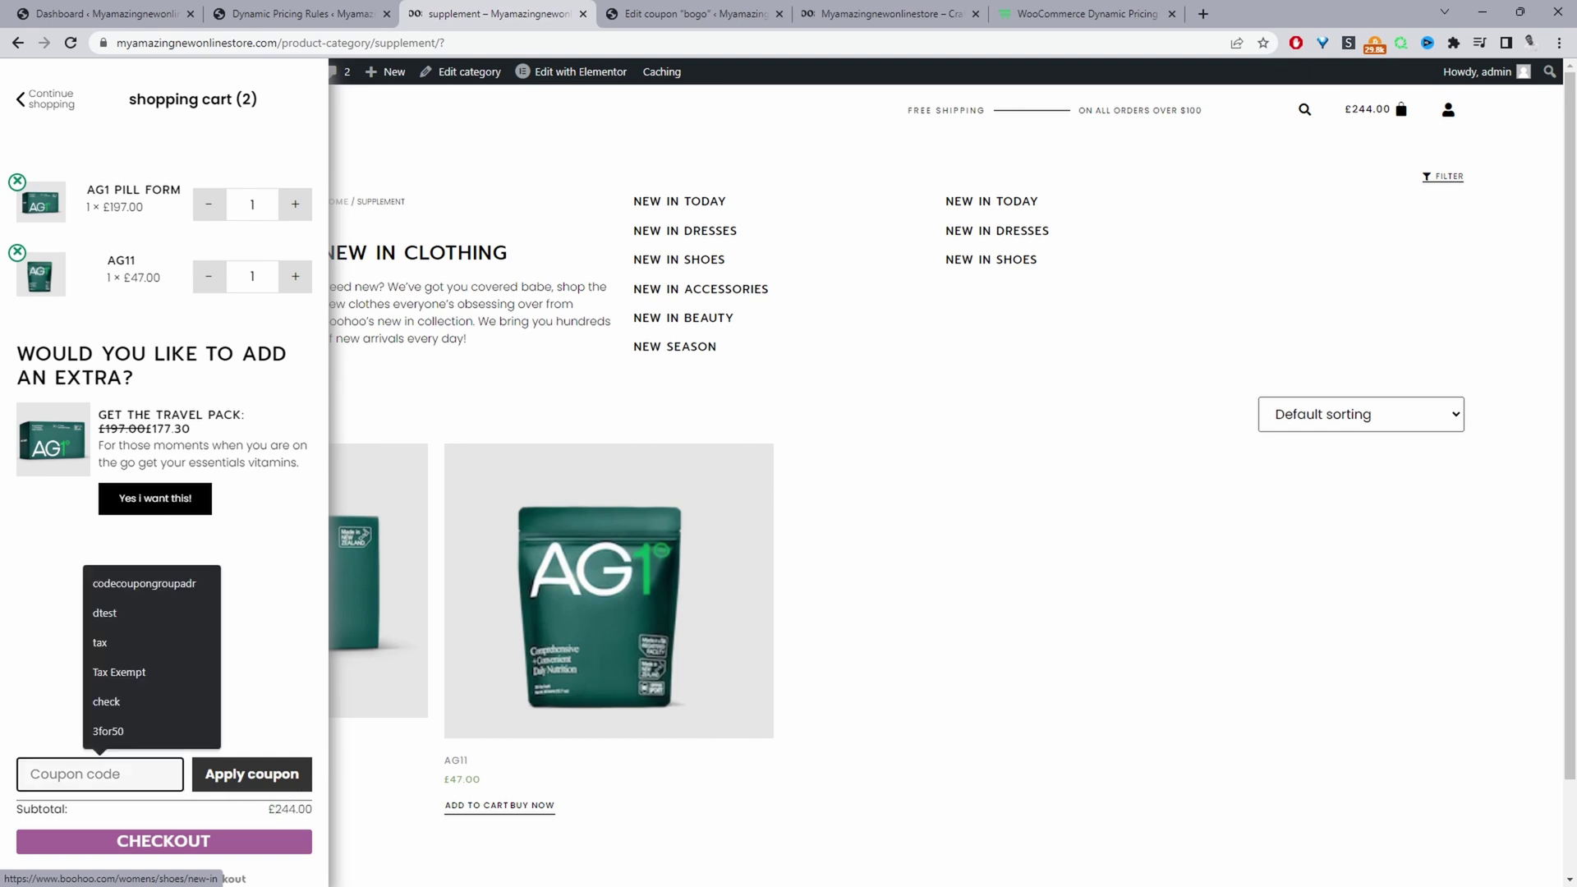
{"action": "type", "text": "bogo"}
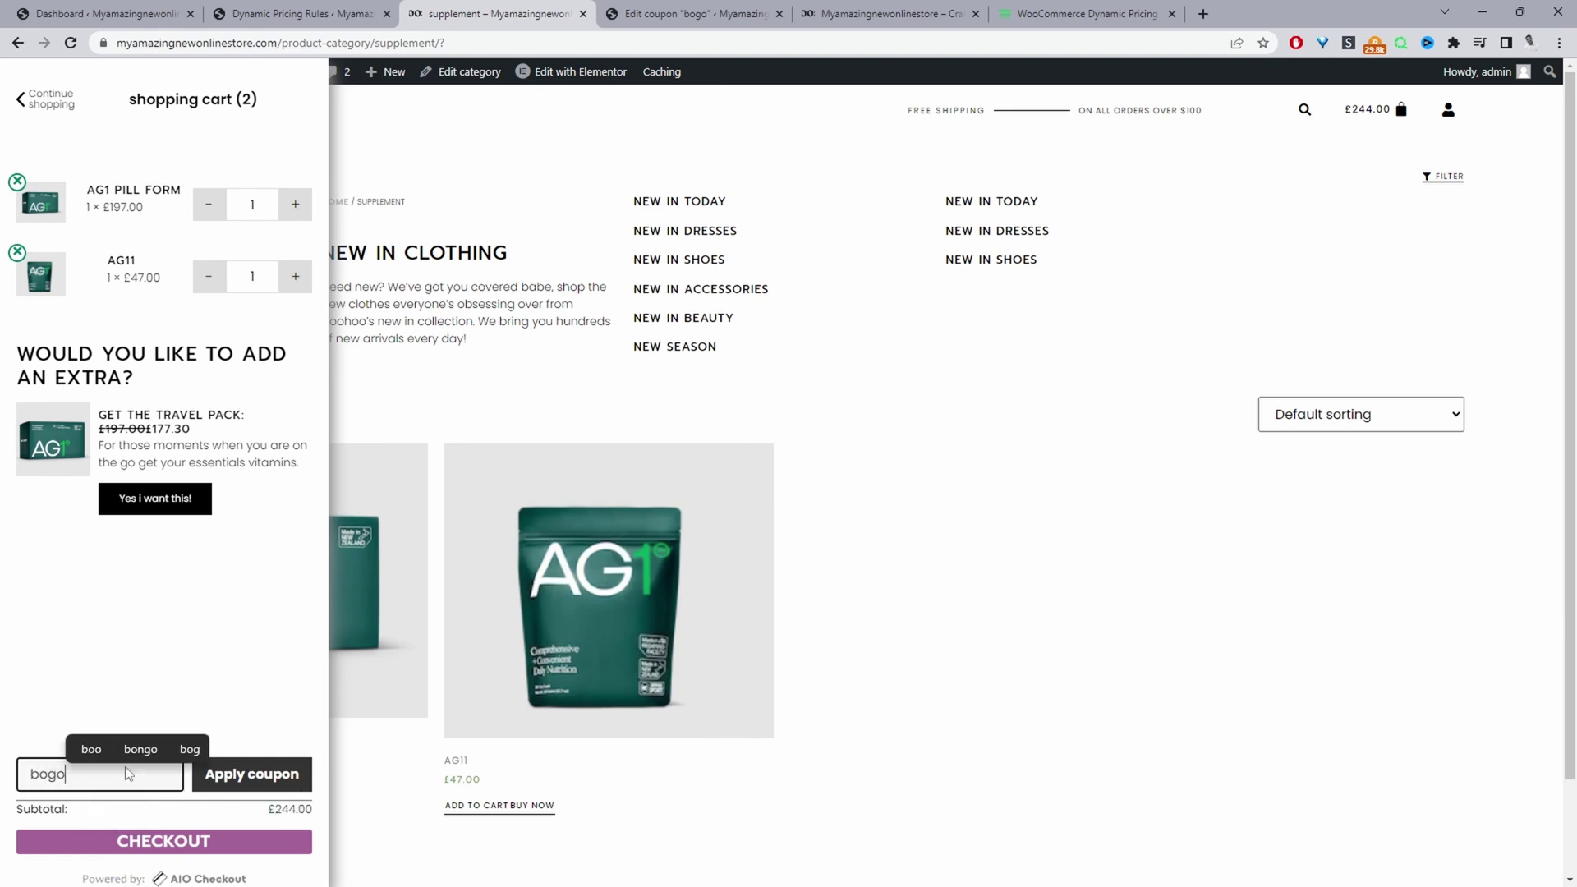
{"action": "key", "text": "Return"}
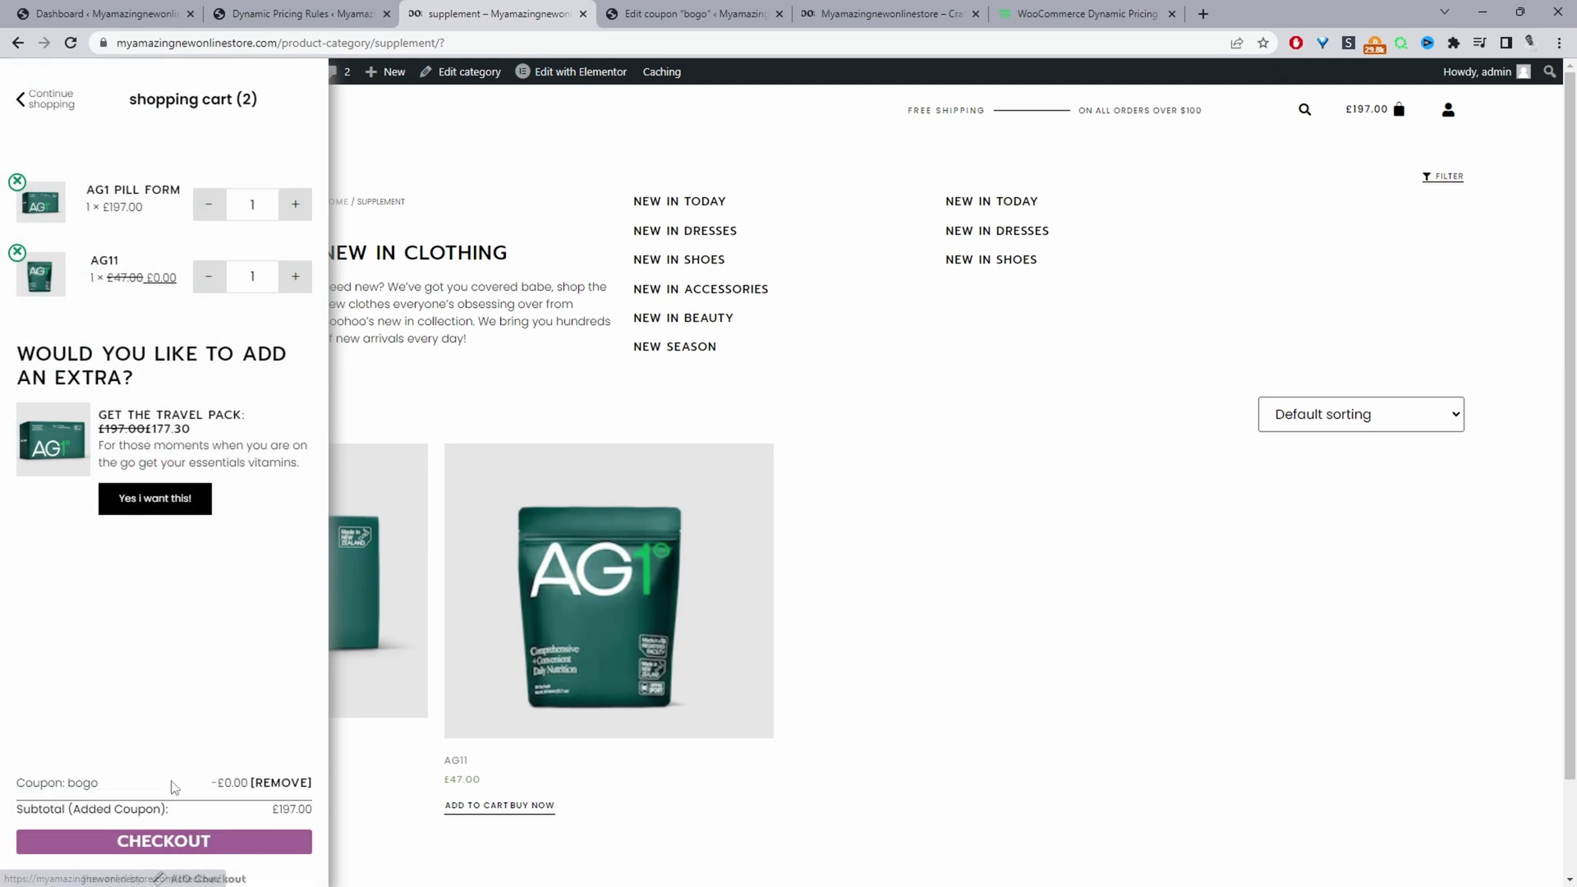
{"action": "left_click_drag", "start_coordinate": [297, 810], "coordinate": [246, 796]}
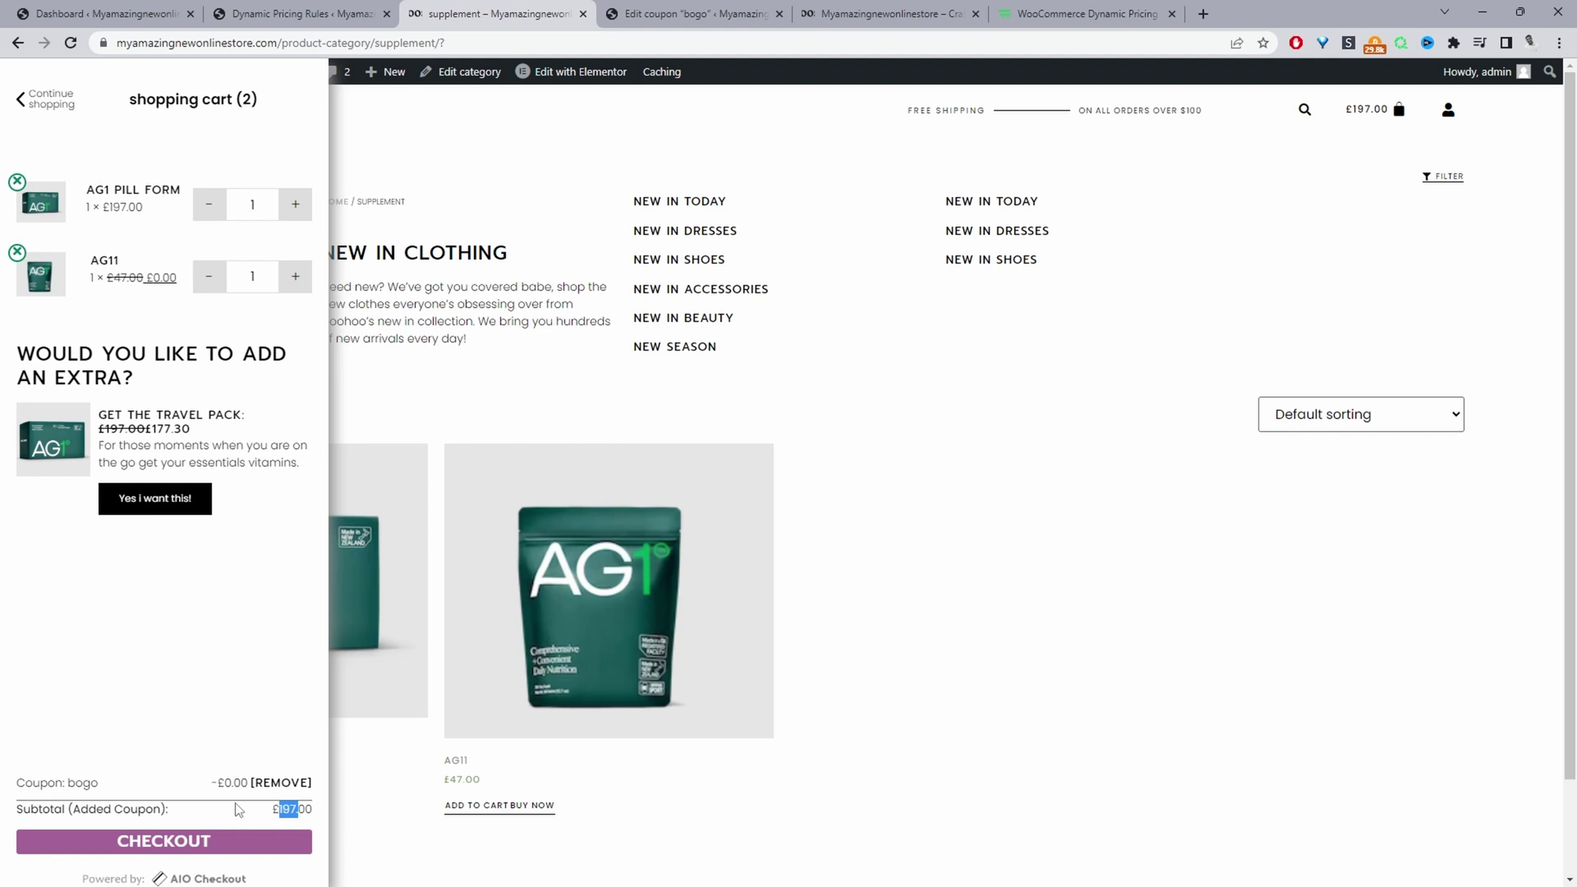
{"action": "left_click", "coordinate": [268, 823]}
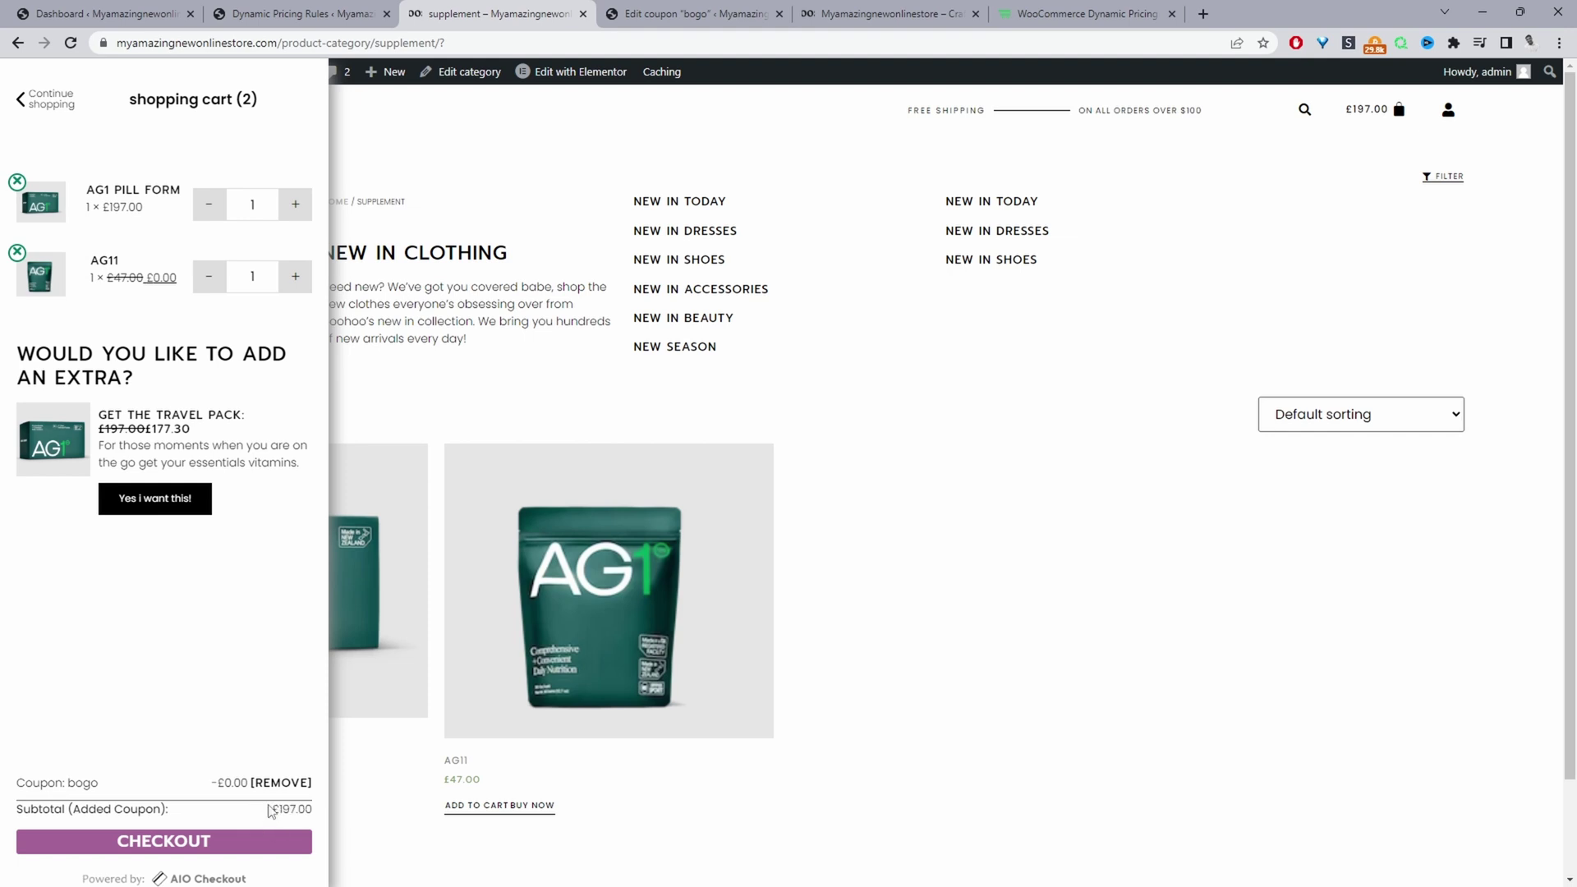